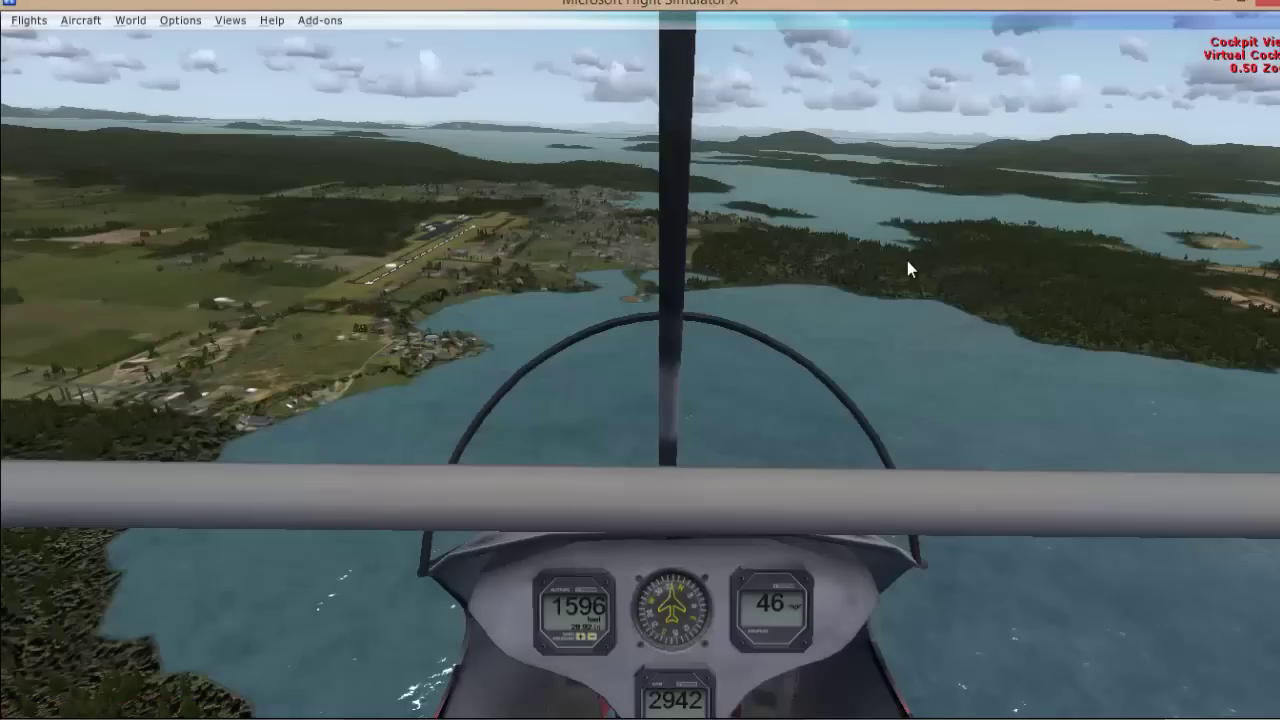
key("p")
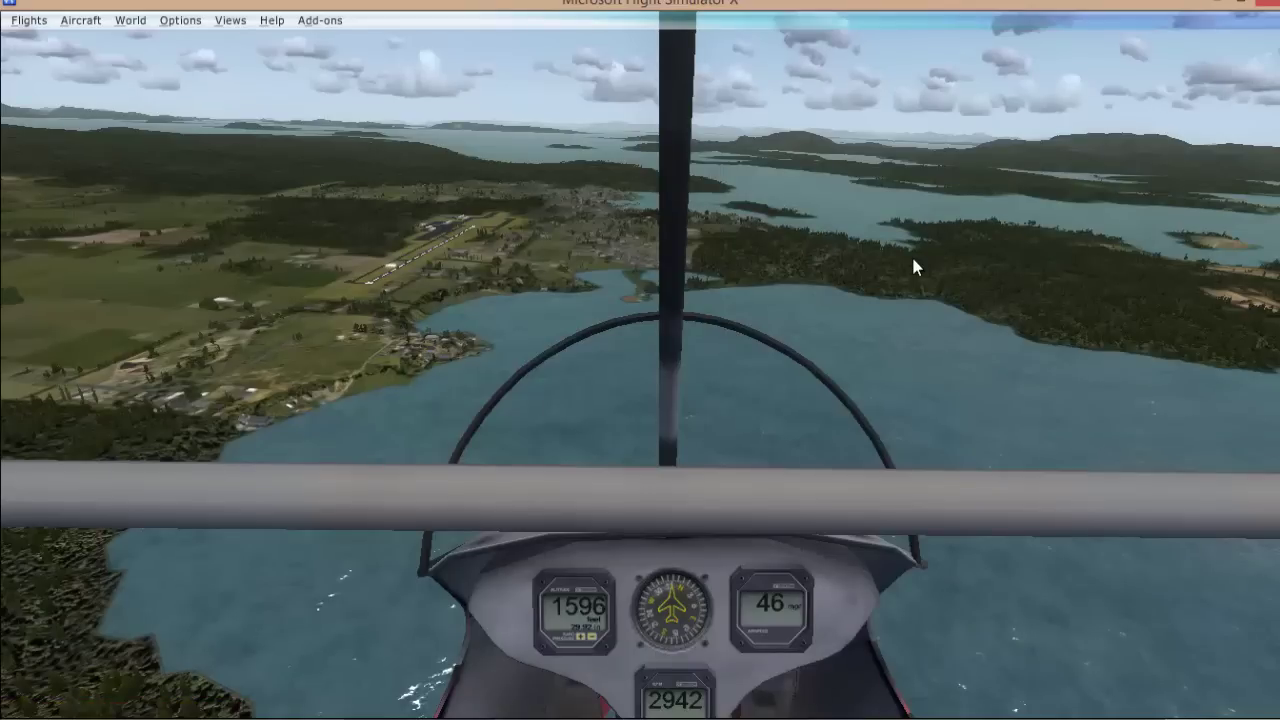
left_click_drag(911, 253, 708, 460)
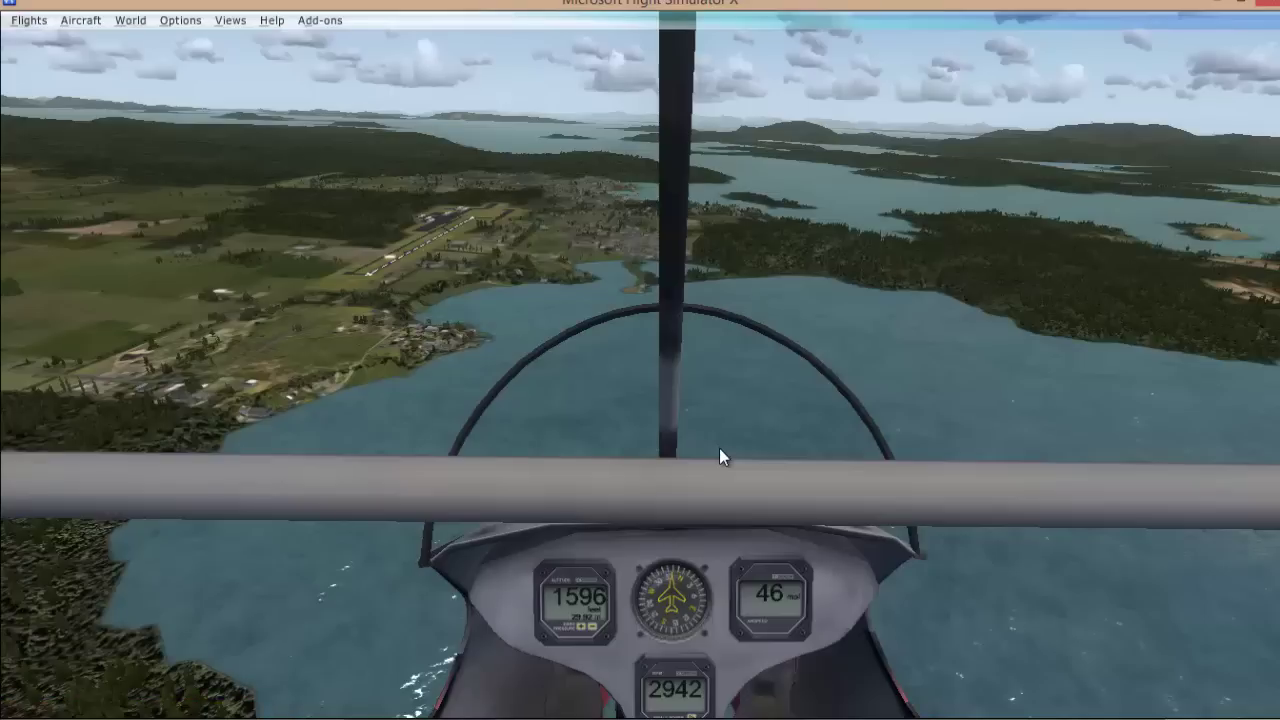
mouse_move(722, 456)
left_mouse_down()
mouse_move(766, 480)
mouse_move(728, 477)
left_mouse_up()
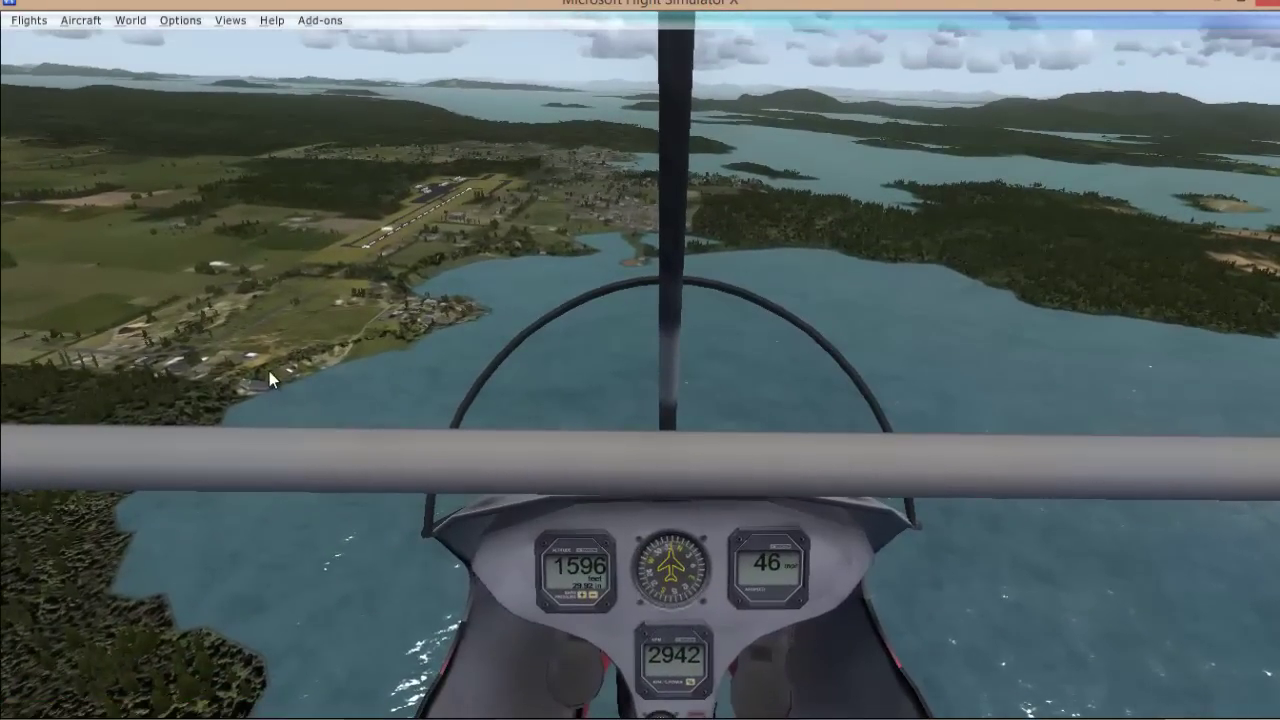
left_click_drag(269, 371, 596, 453)
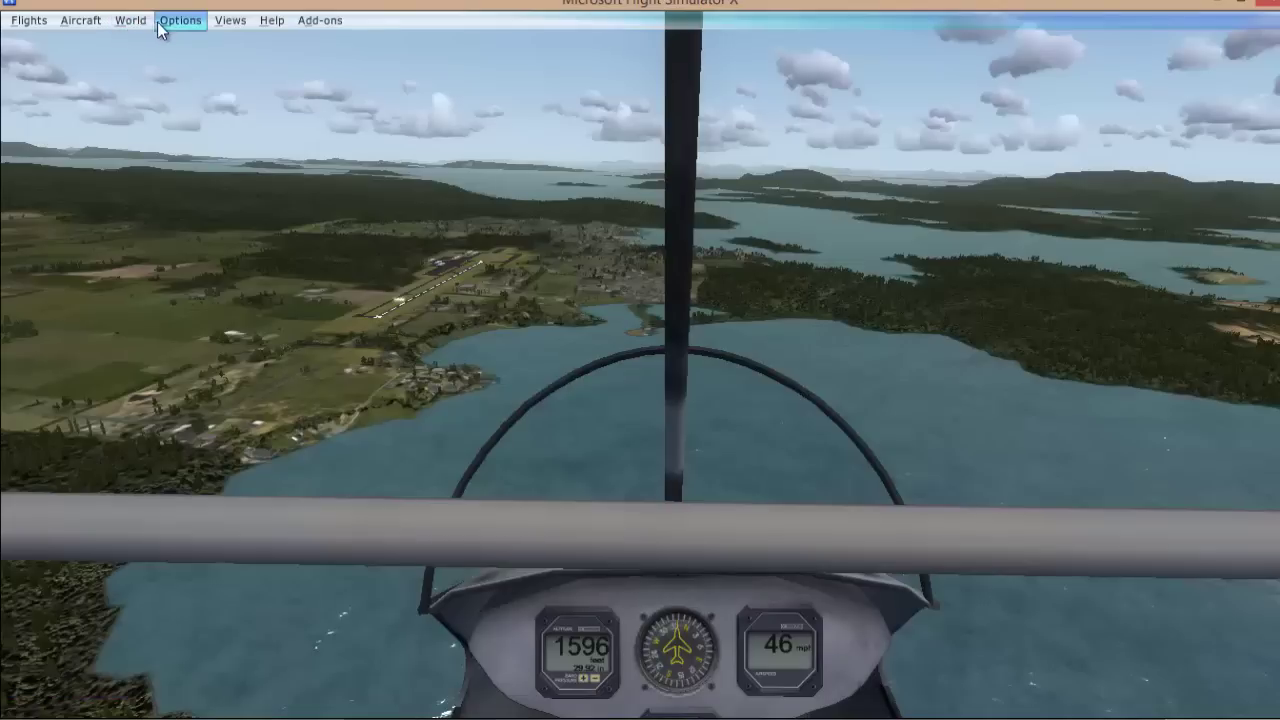
Hide the simulator's menu bar and show it again
right_click(214, 129)
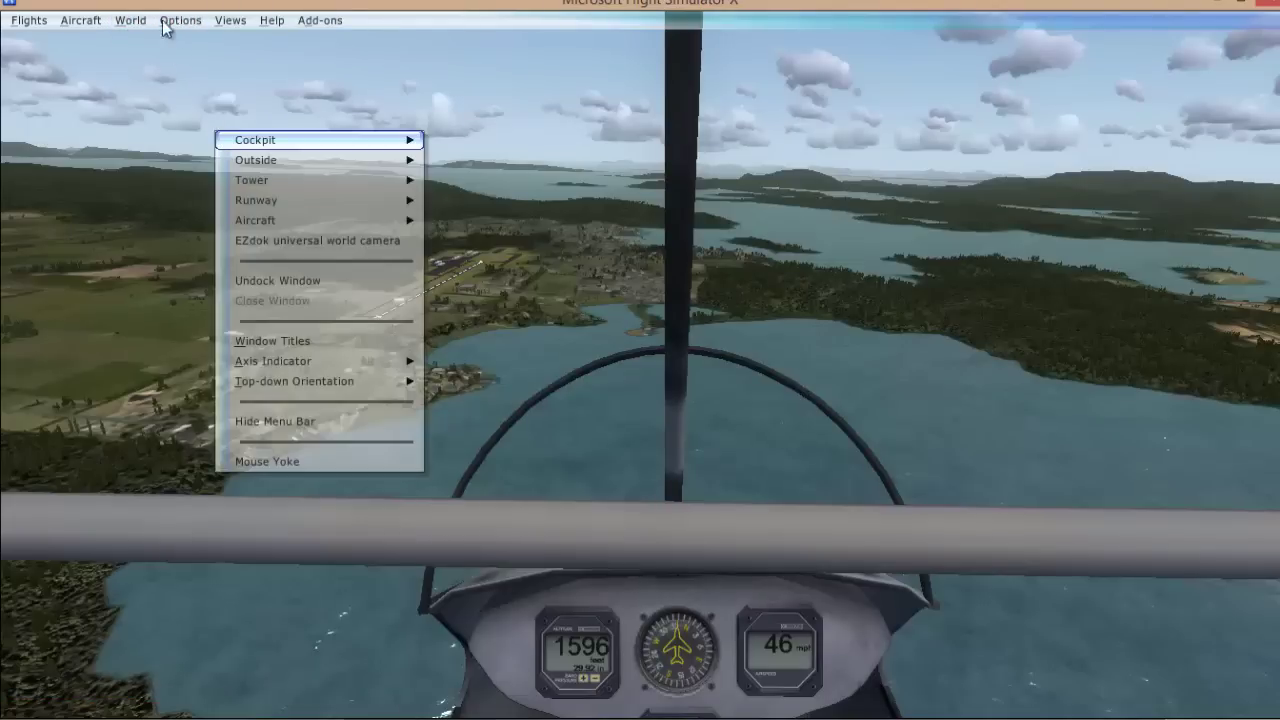
key("Escape")
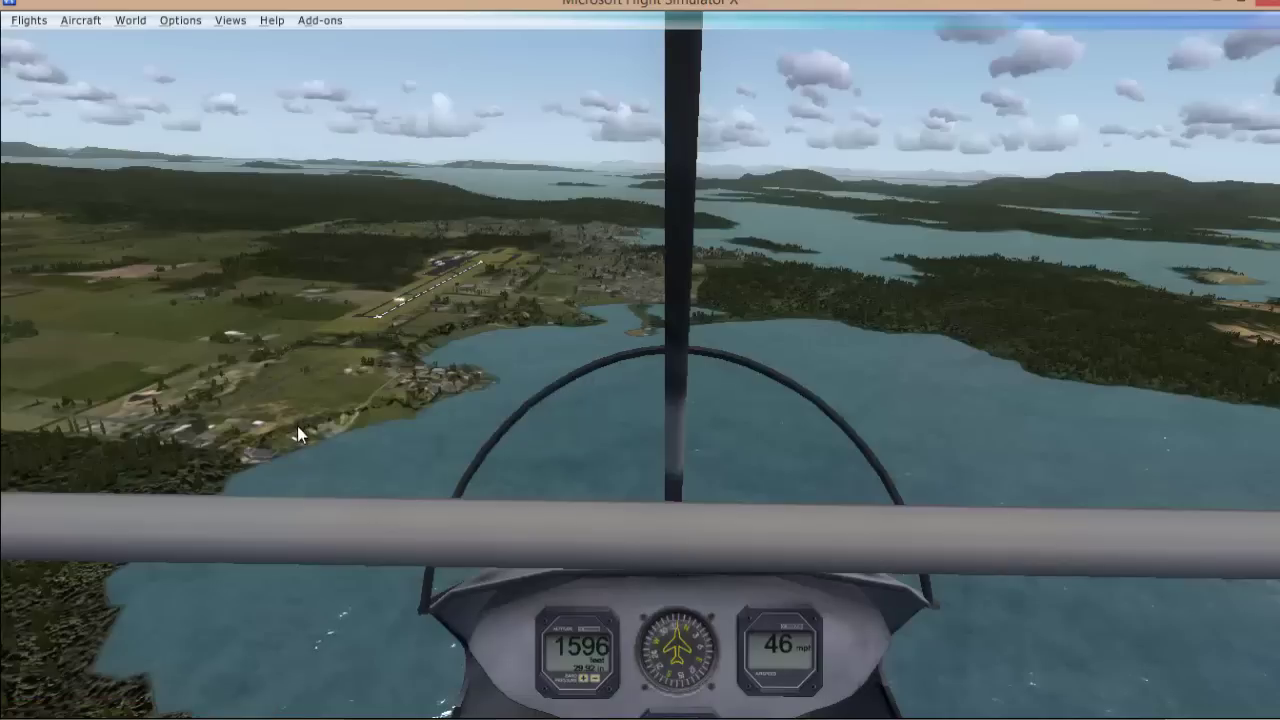
right_click(277, 252)
left_click(352, 542)
right_click(324, 118)
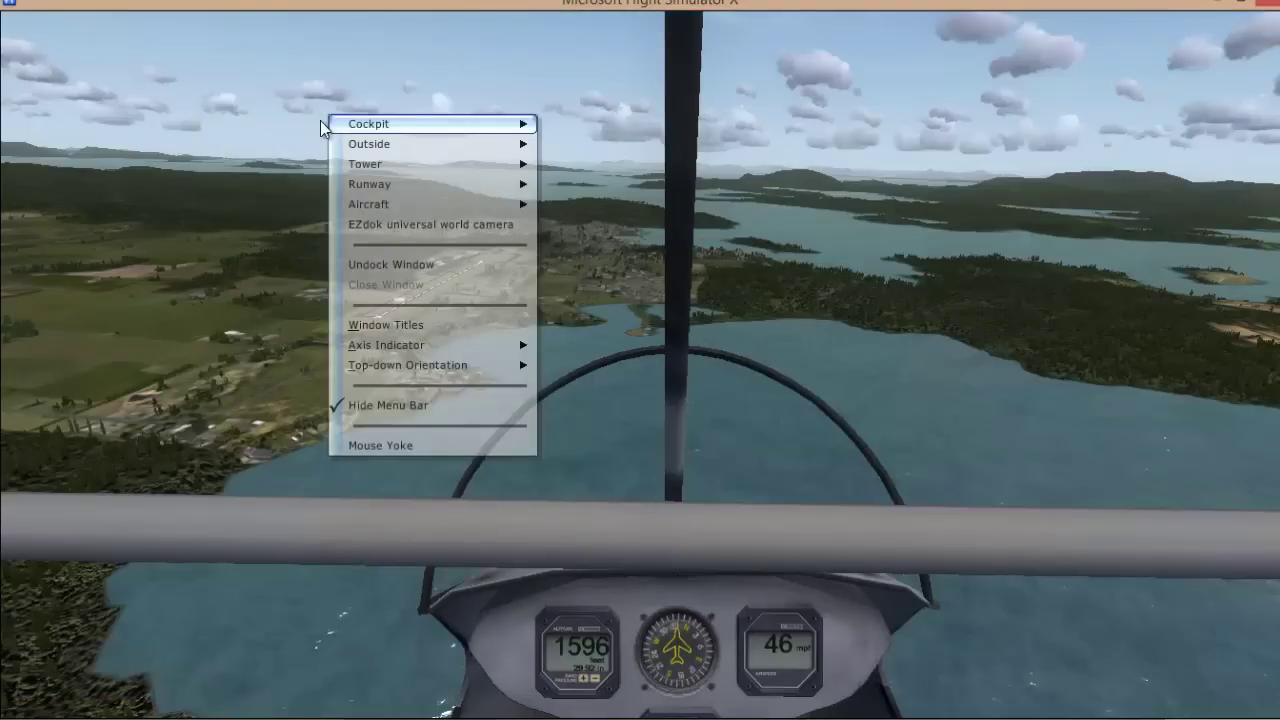
left_click(416, 408)
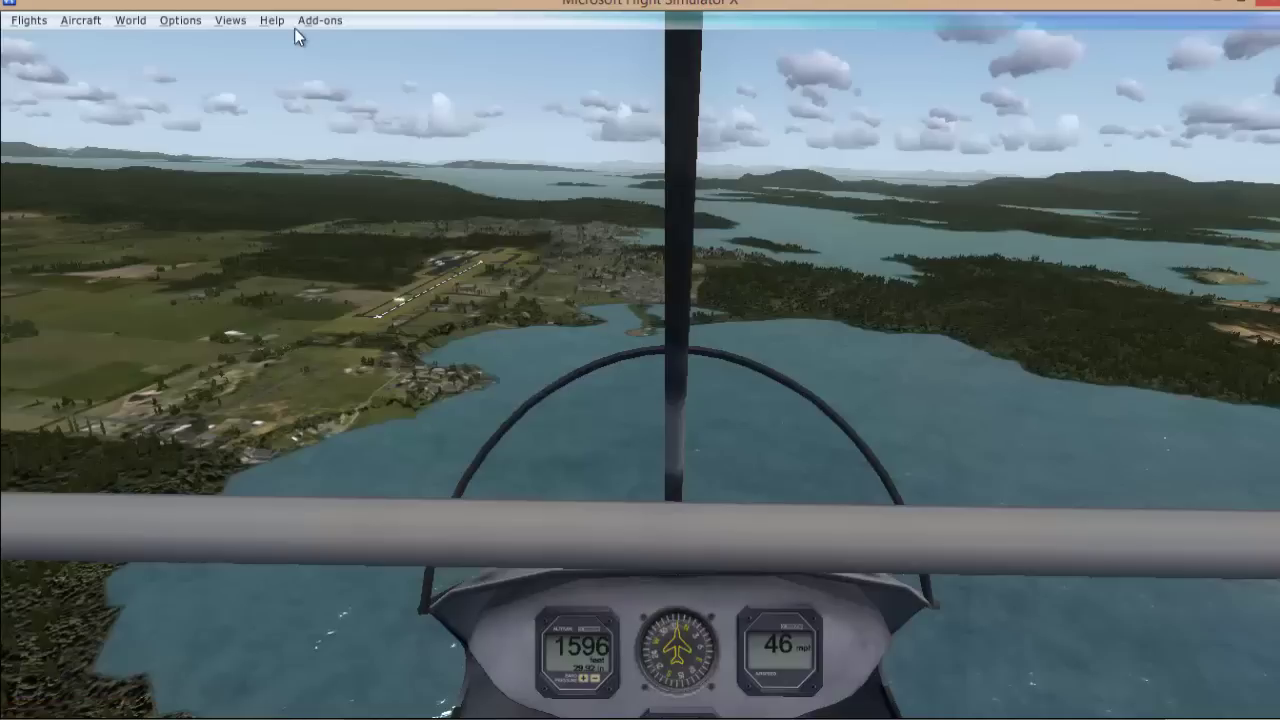
Review the simulator's general settings and close them
left_click(185, 21)
mouse_move(213, 203)
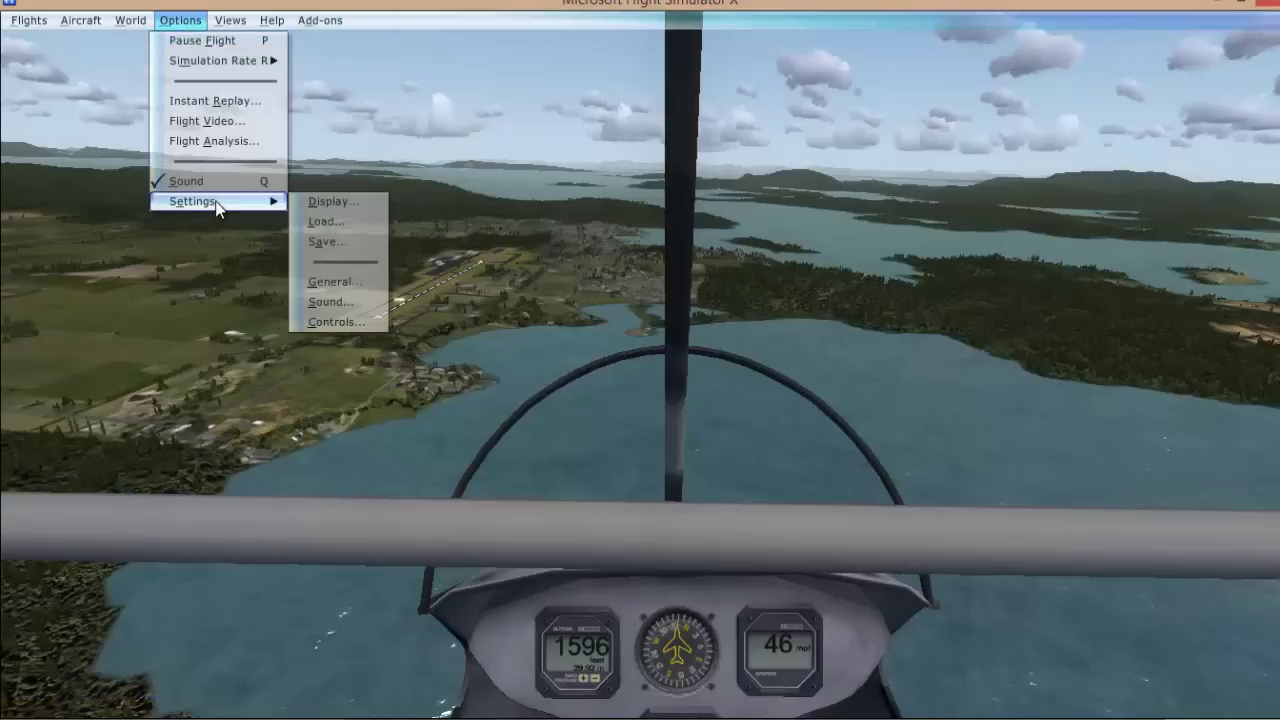
left_click(353, 283)
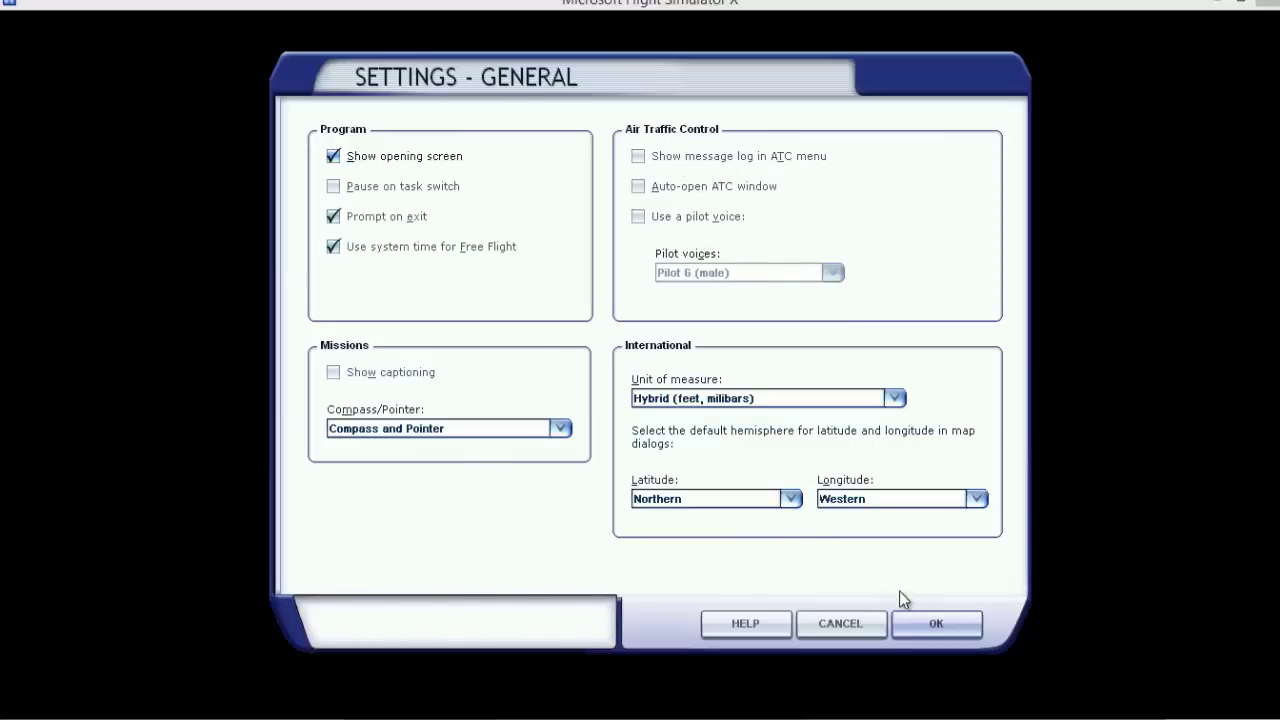
left_click(912, 623)
Open the display settings and set the global texture resolution to High in the graphics options
left_click(180, 20)
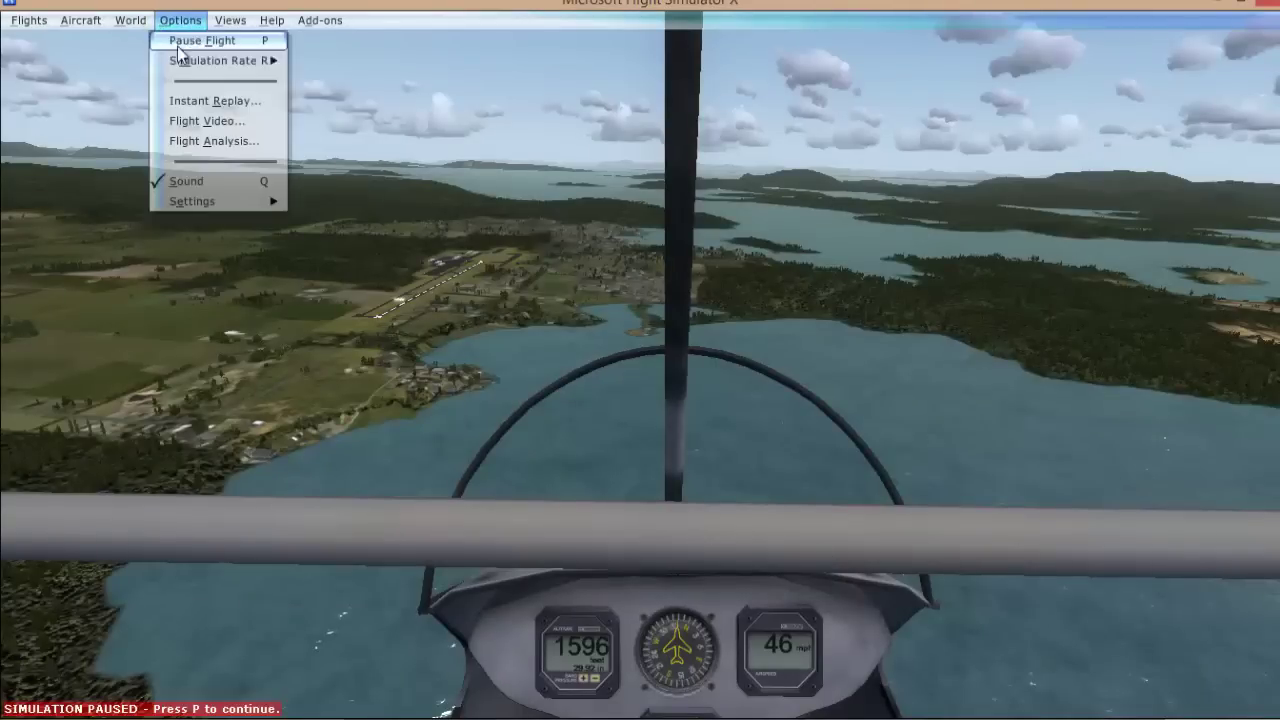
left_click(253, 201)
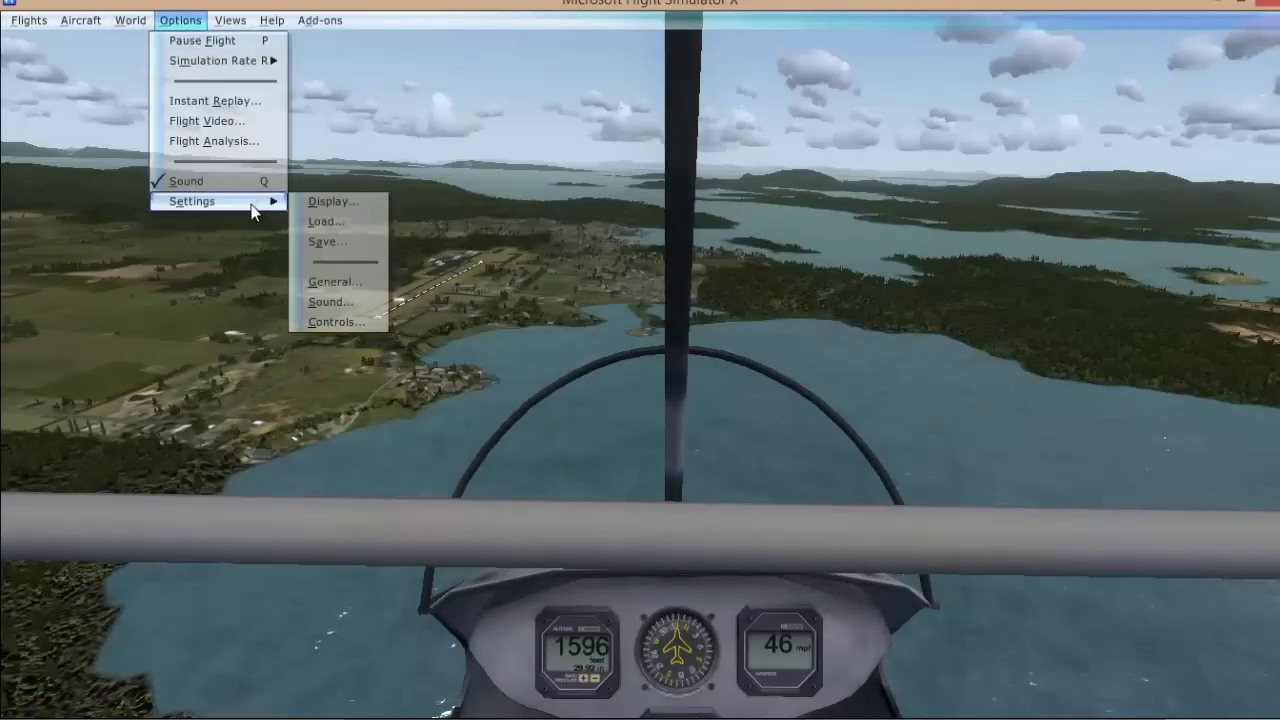
left_click(340, 204)
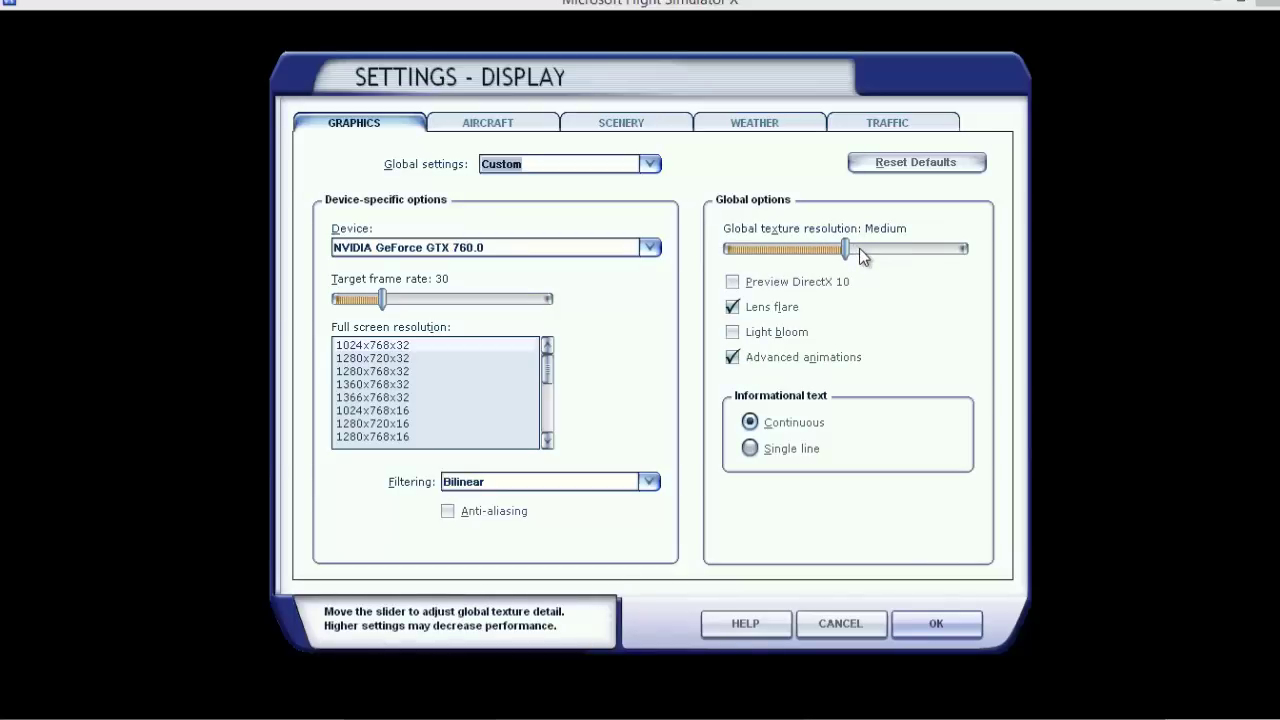
left_click_drag(859, 248, 975, 249)
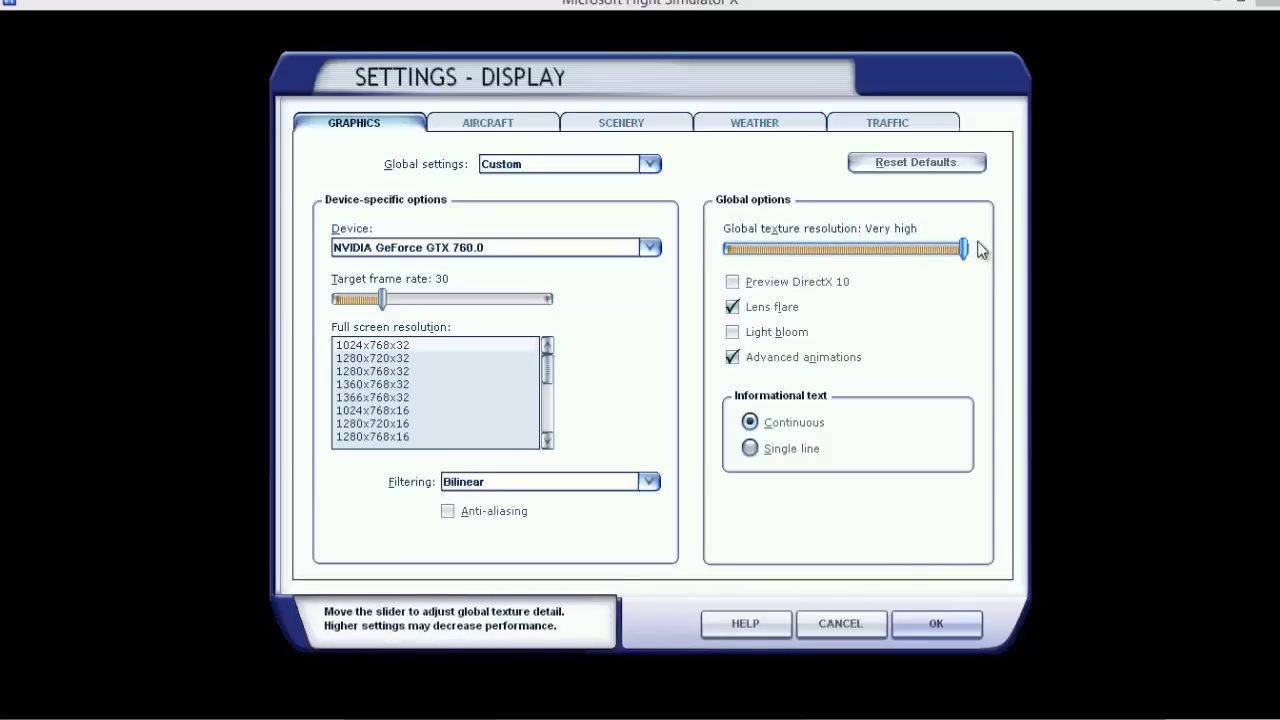
left_click(859, 250)
left_click_drag(848, 250, 905, 250)
left_click(822, 247)
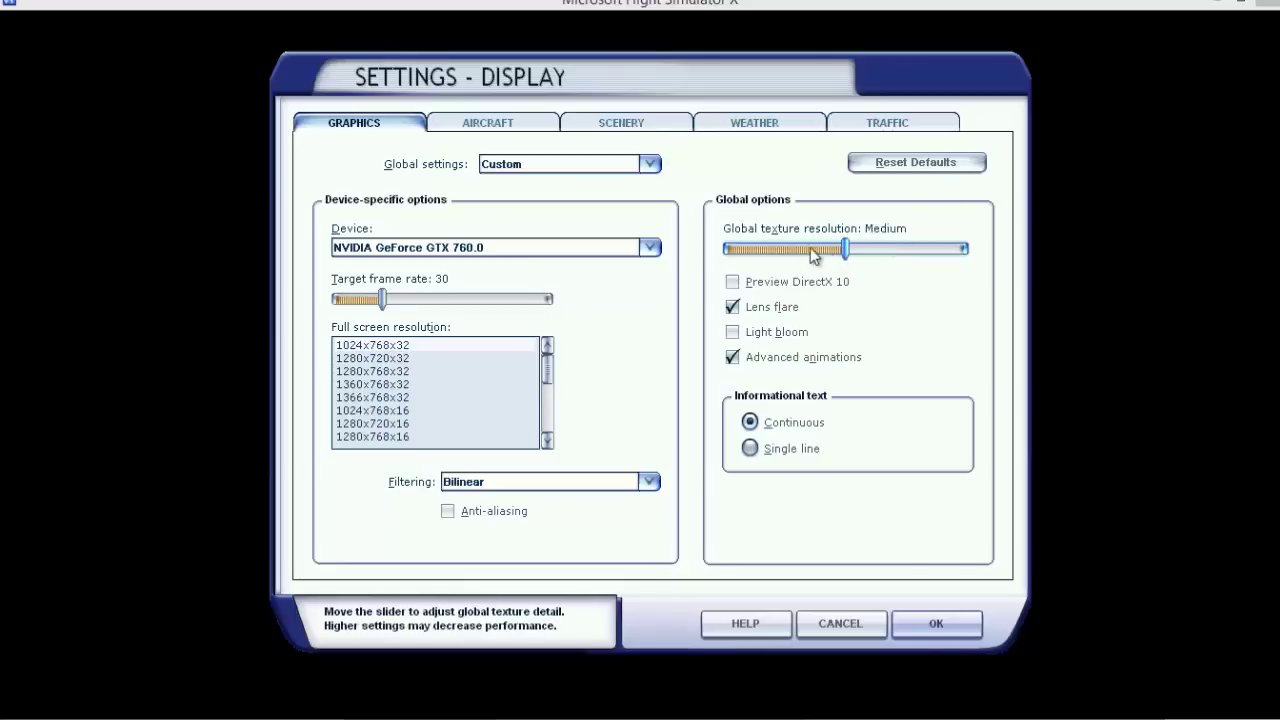
left_click(810, 247)
left_click(857, 248)
left_click(880, 246)
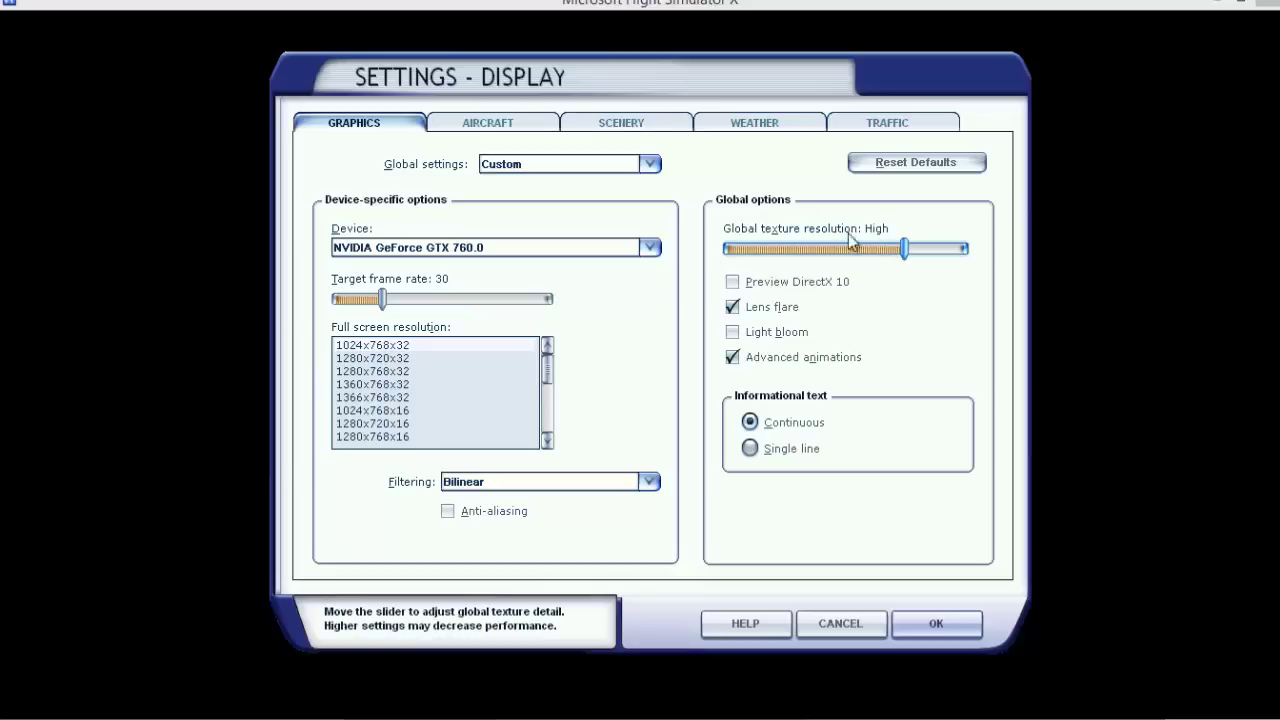
Turn off aircraft shadows on the ground in the aircraft display settings and open the scenery settings
left_click(488, 121)
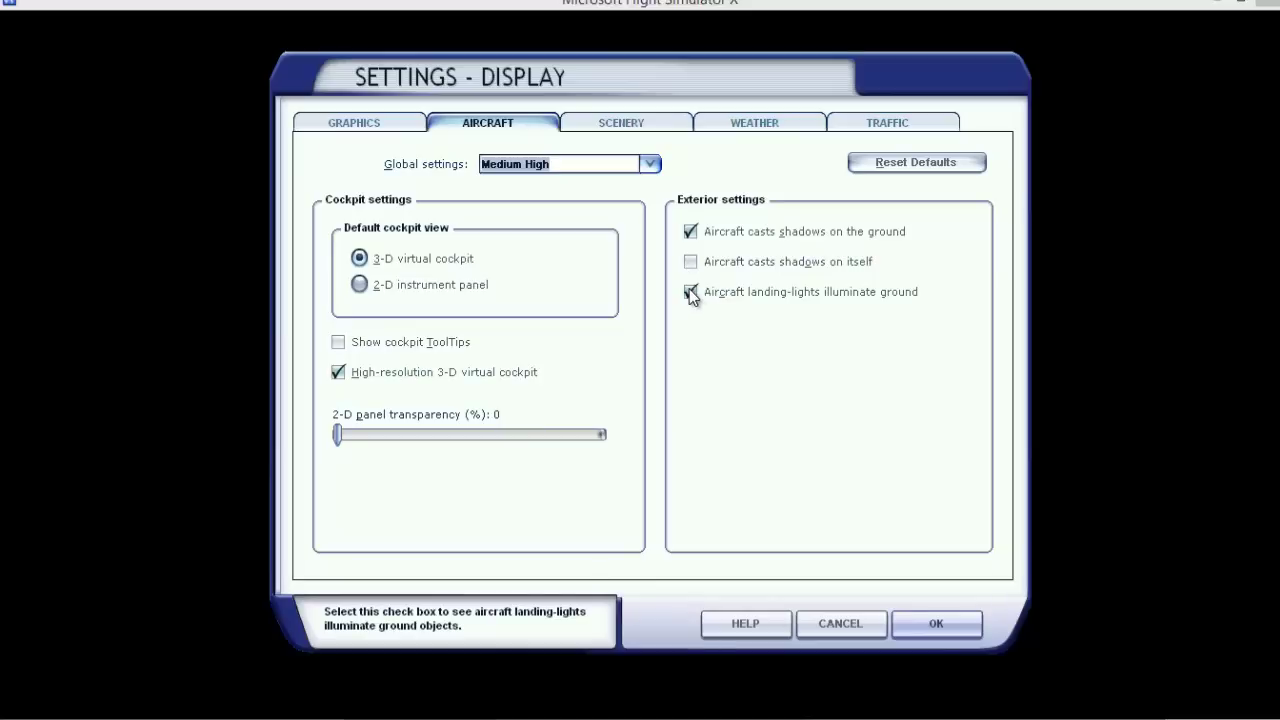
left_click(691, 231)
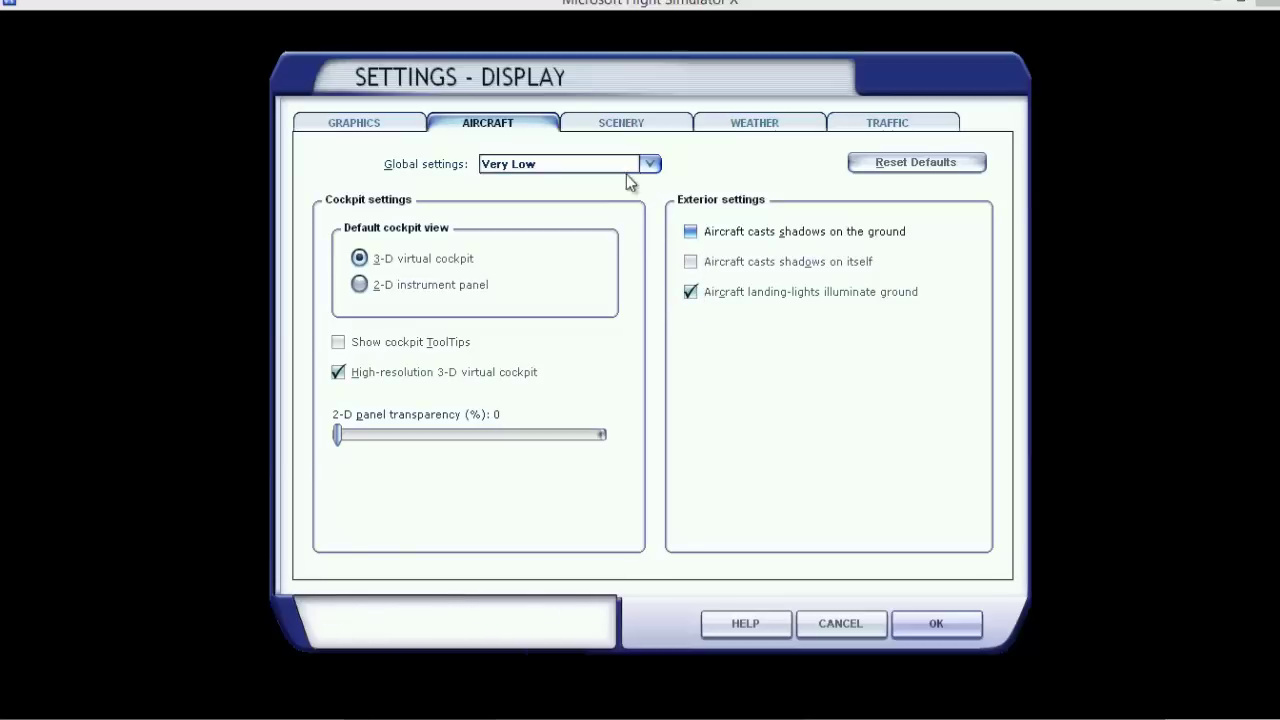
left_click(620, 123)
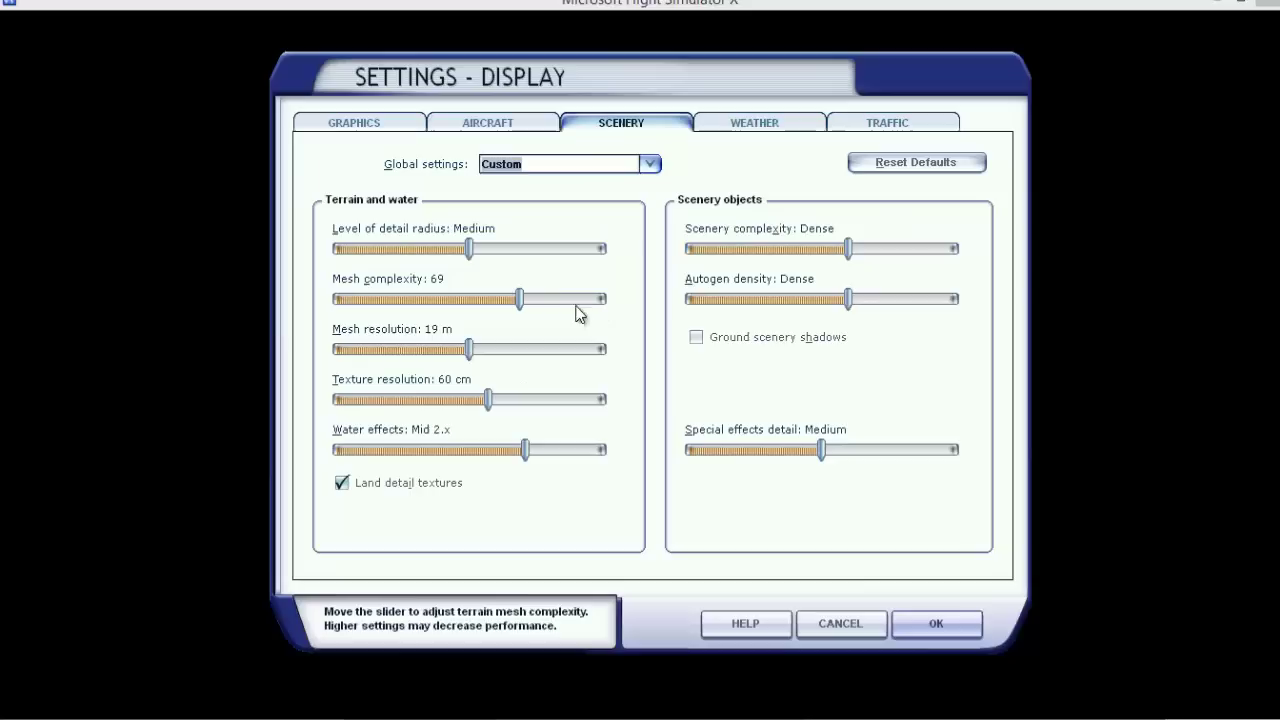
Raise level of detail radius to Large, mesh complexity to 100, mesh resolution to 1 m, texture resolution to 7 cm and water effects to Max 2.x
left_click(601, 249)
left_click(603, 298)
left_click(602, 349)
left_click(602, 400)
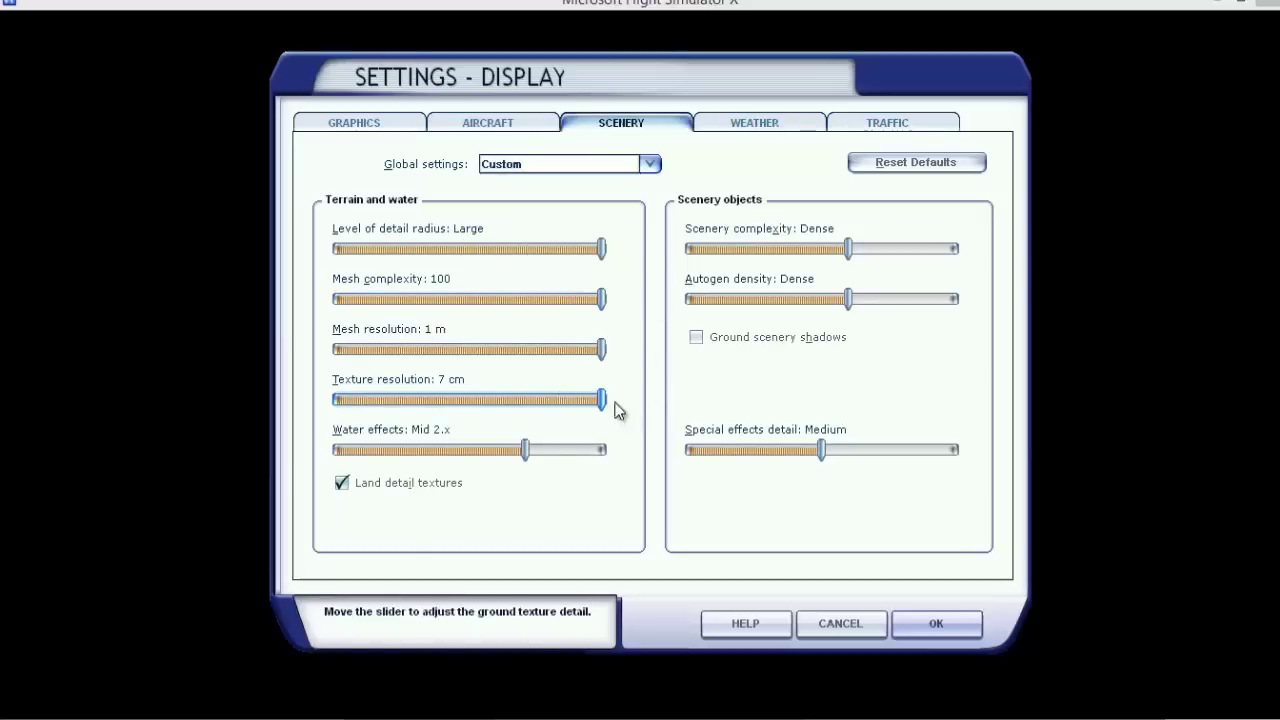
left_click(602, 450)
Set detail radius to Medium, mesh complexity to 42, mesh resolution to 19 m, texture resolution to 60 cm and water effects to Low 2.x
left_click(475, 252)
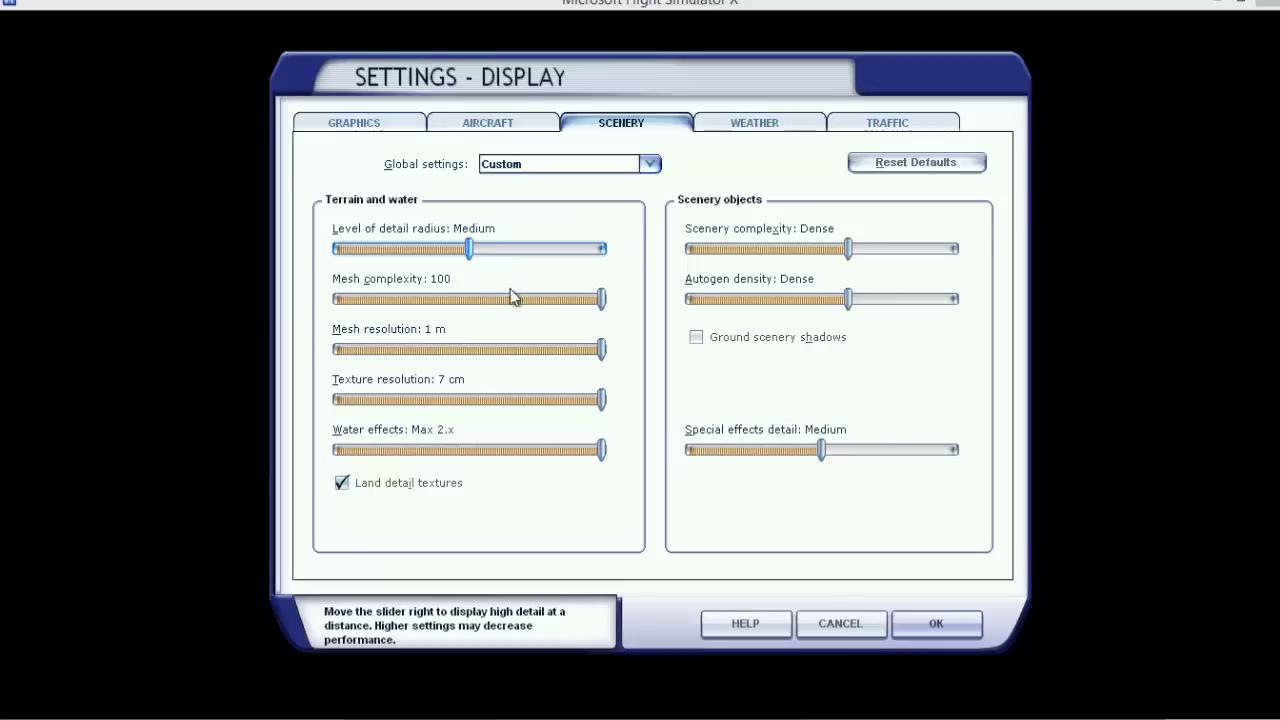
left_click(484, 297)
left_click(469, 349)
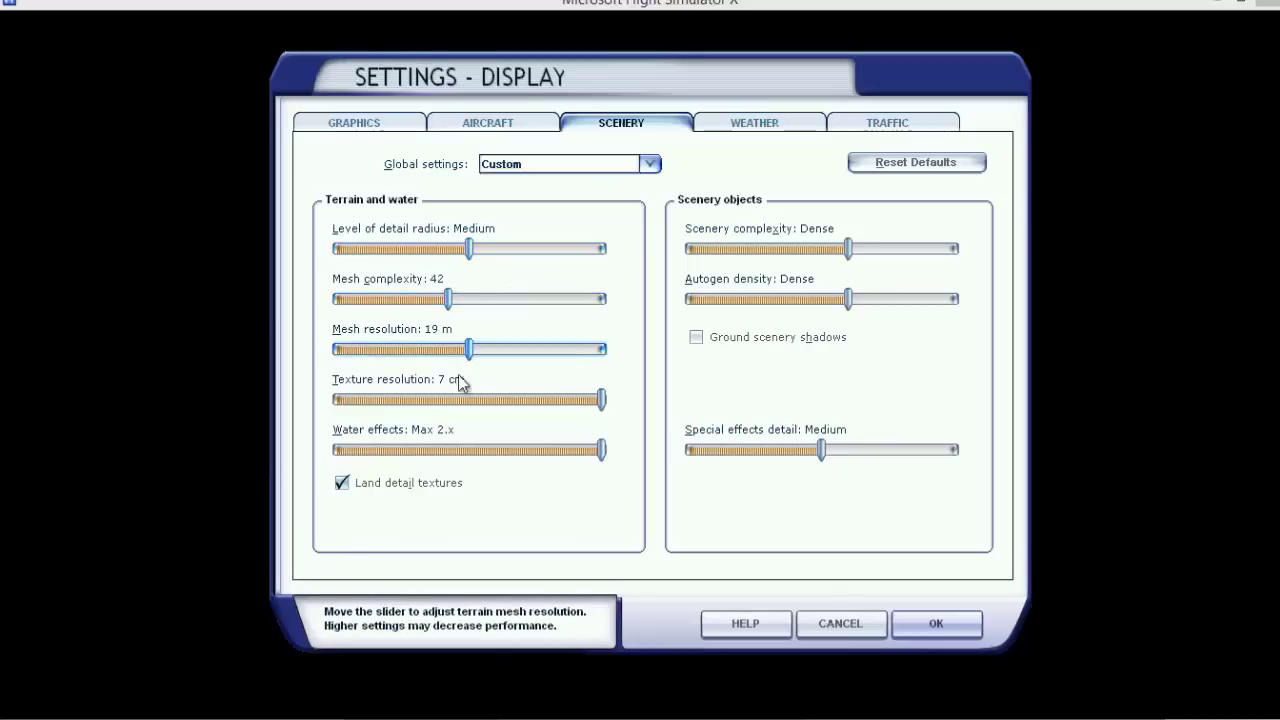
left_click(452, 400)
left_click(488, 450)
mouse_move(500, 411)
left_mouse_down()
mouse_move(445, 402)
mouse_move(514, 400)
left_mouse_up()
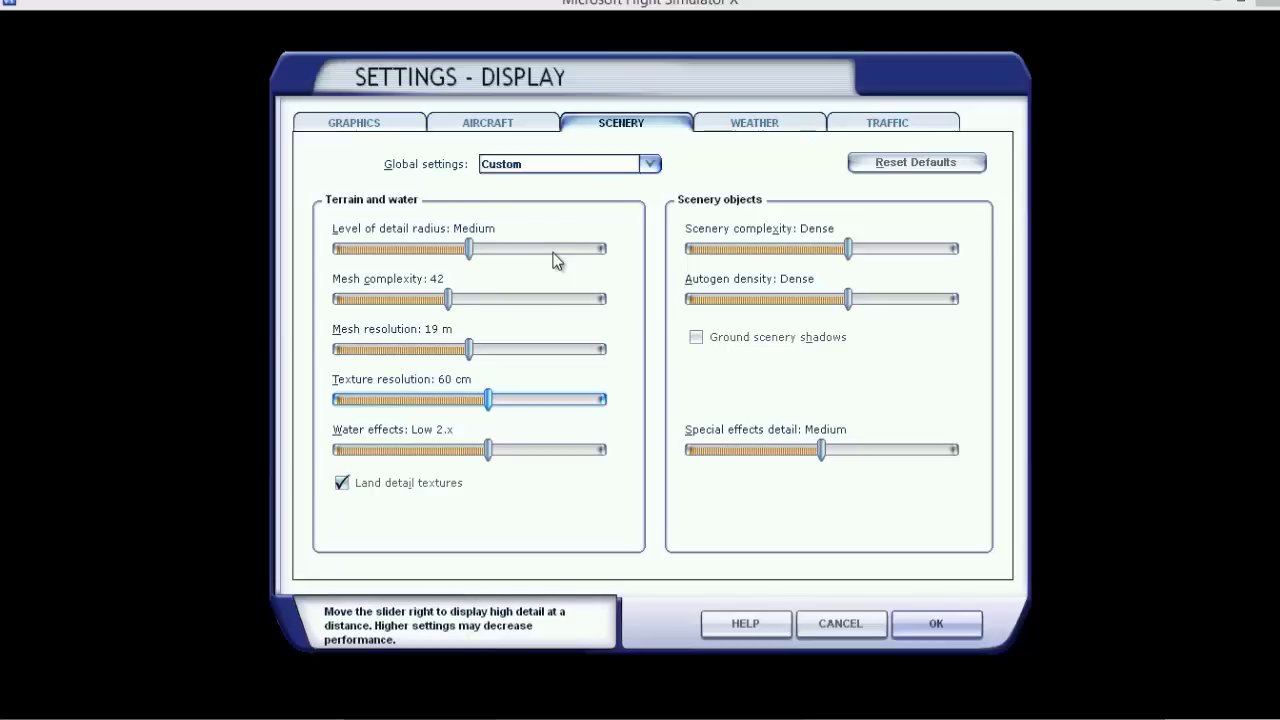
Review the weather and traffic display settings
left_click(684, 130)
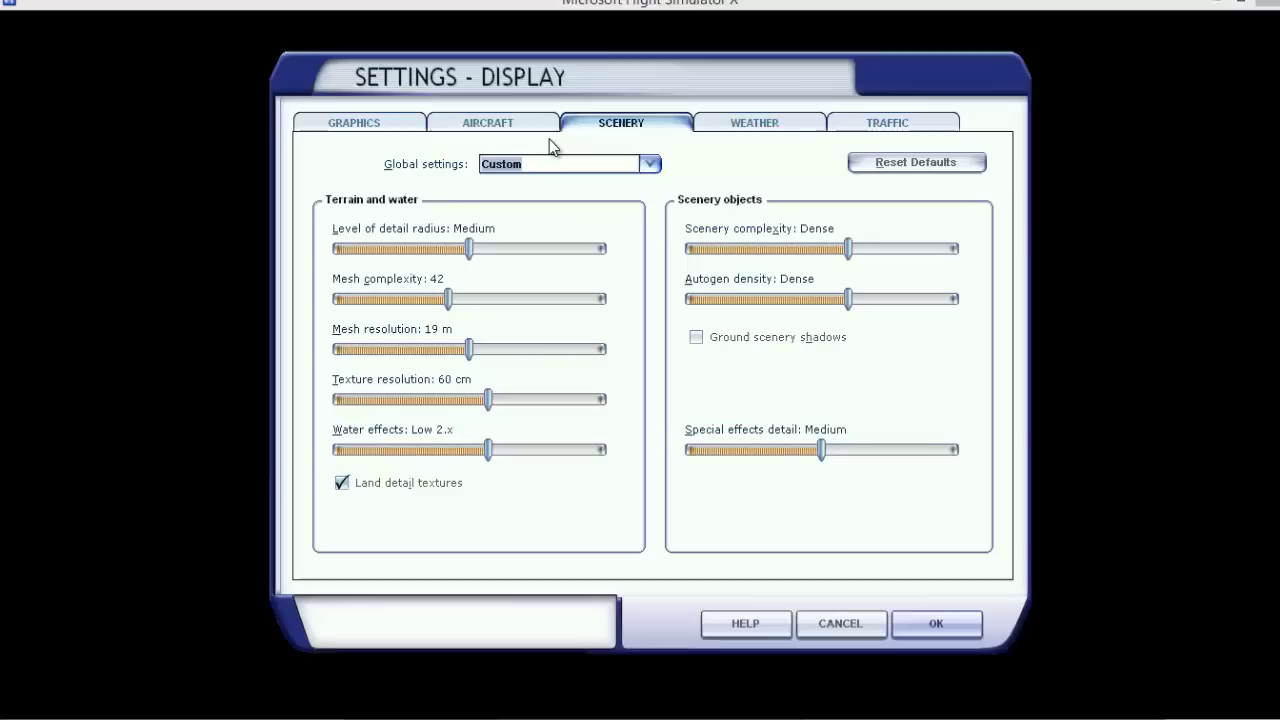
left_click(748, 131)
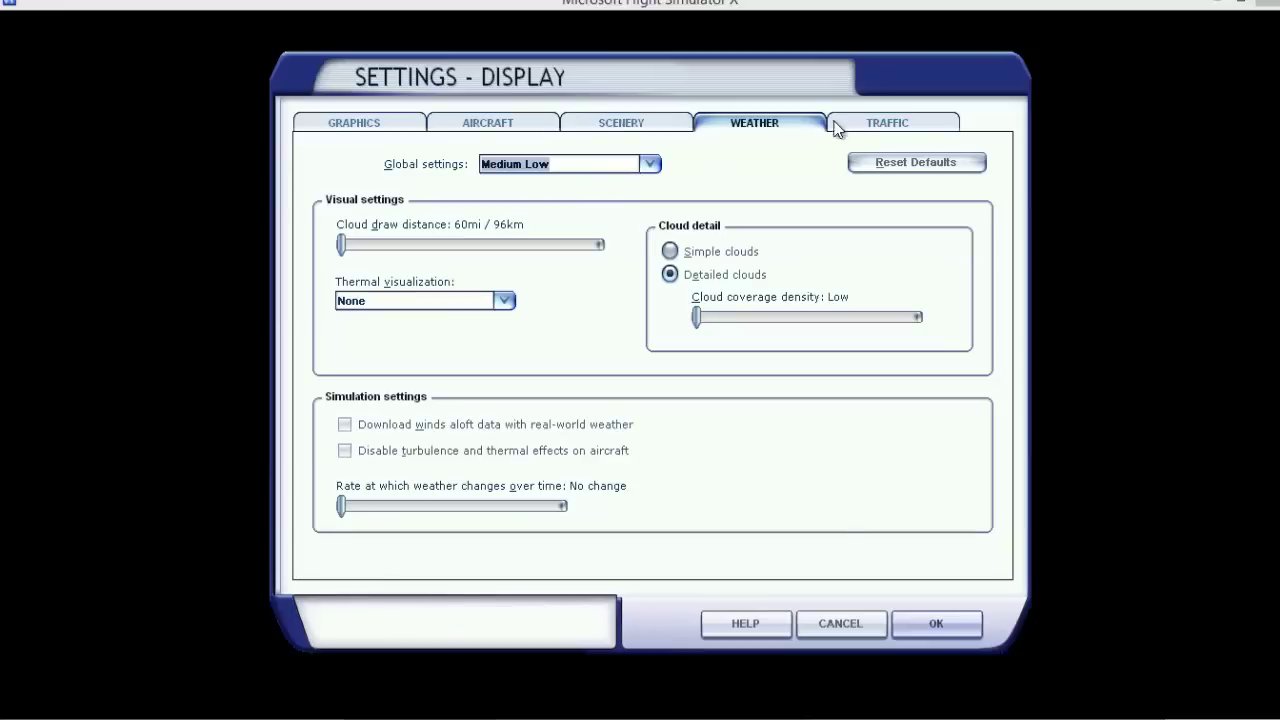
left_click(880, 128)
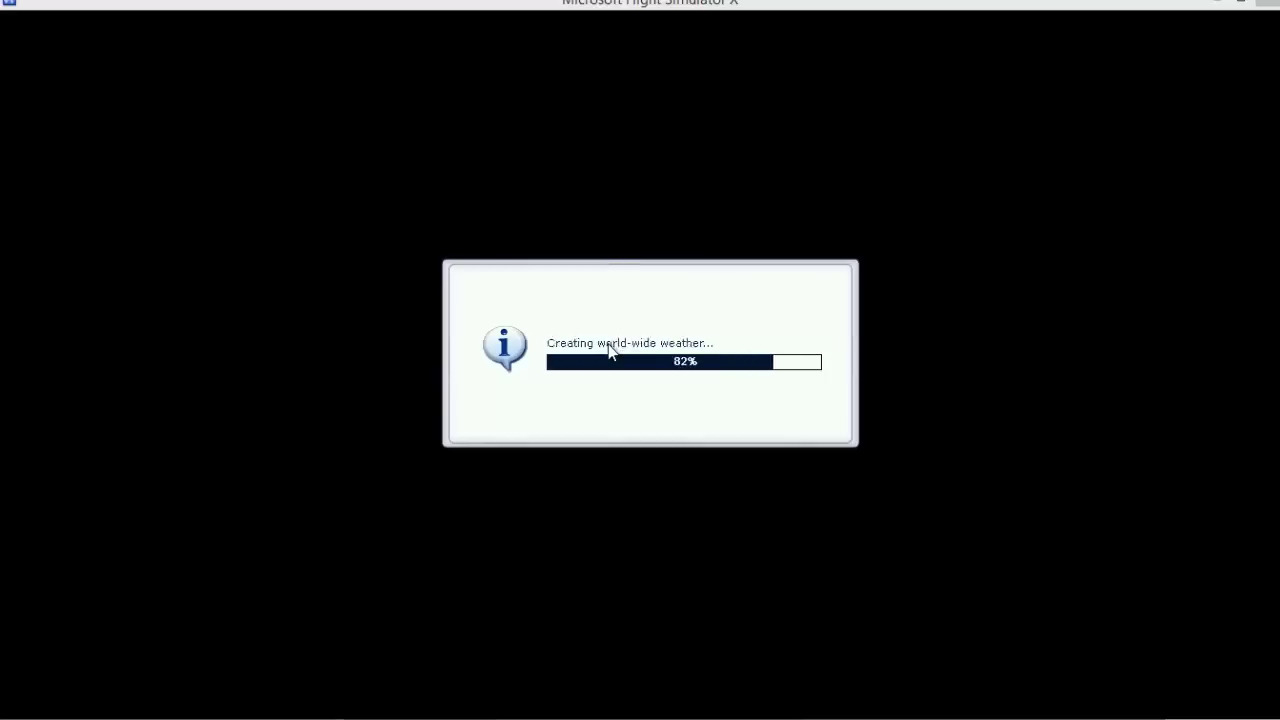
Look over the scenery from the virtual cockpit while resuming and pausing the flight
key("p")
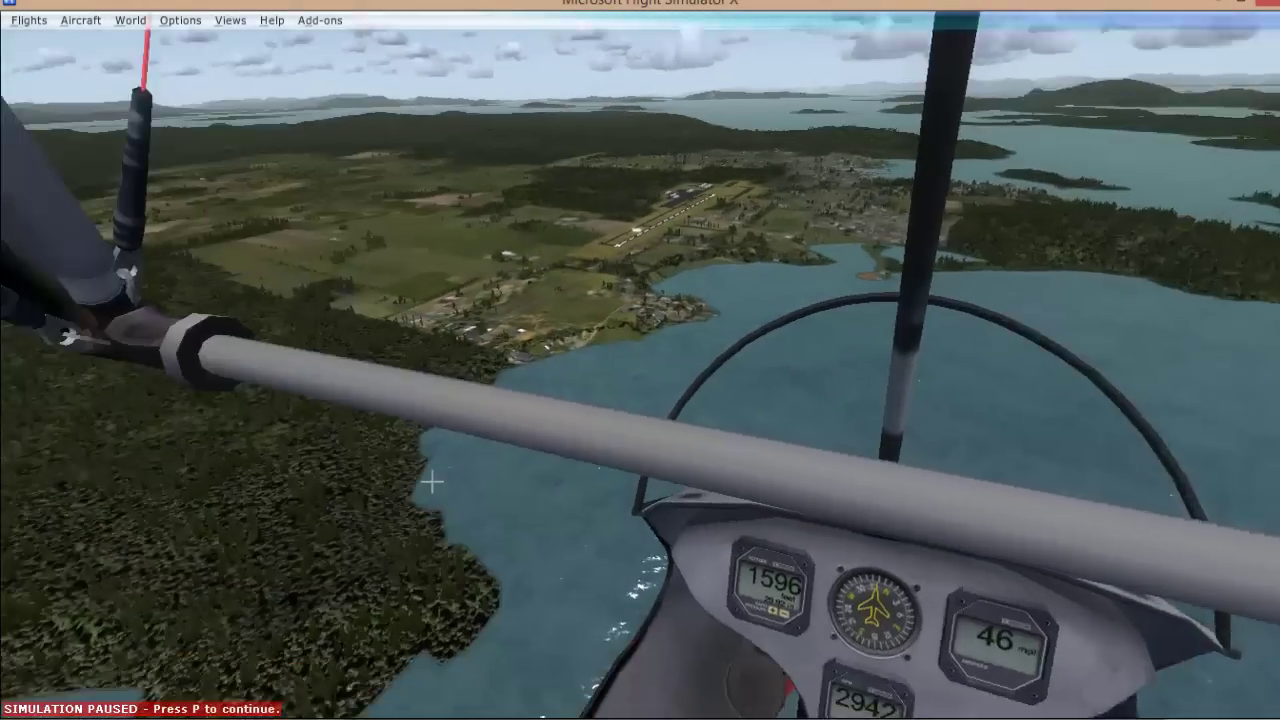
left_click_drag(432, 482, 670, 460)
key("p")
key("p")
key("p")
key("p")
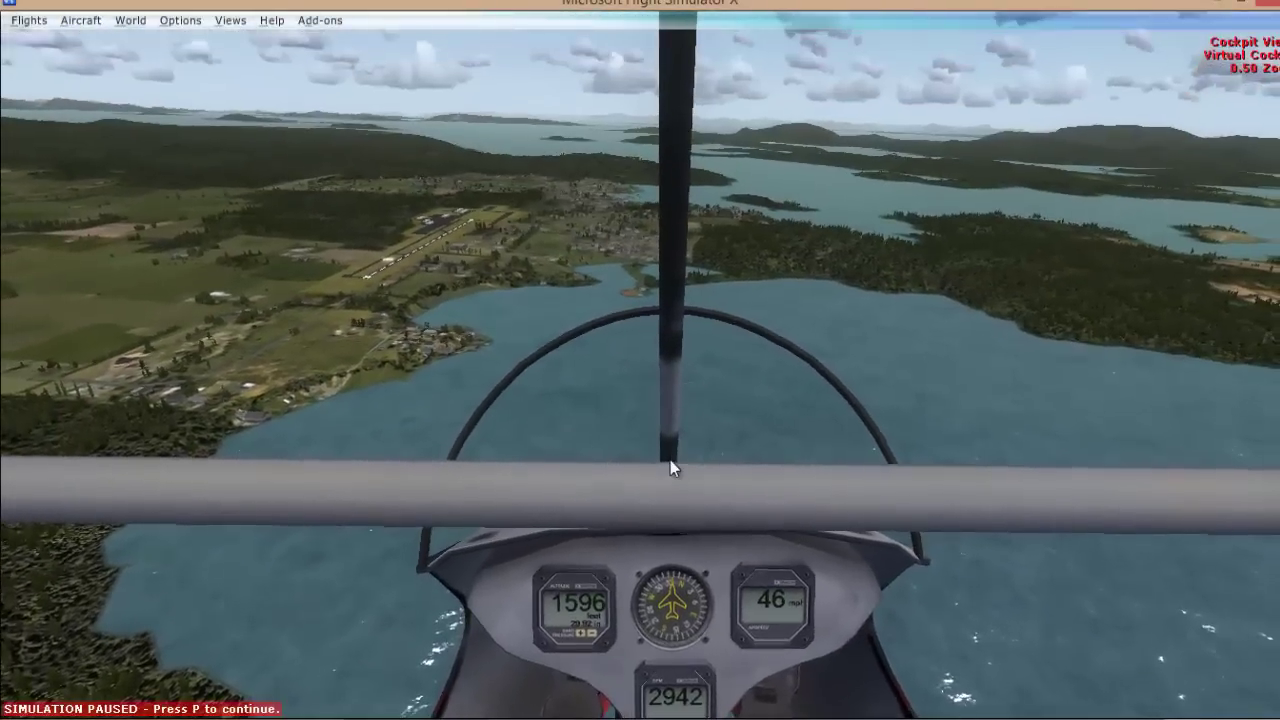
key("p")
key("p")
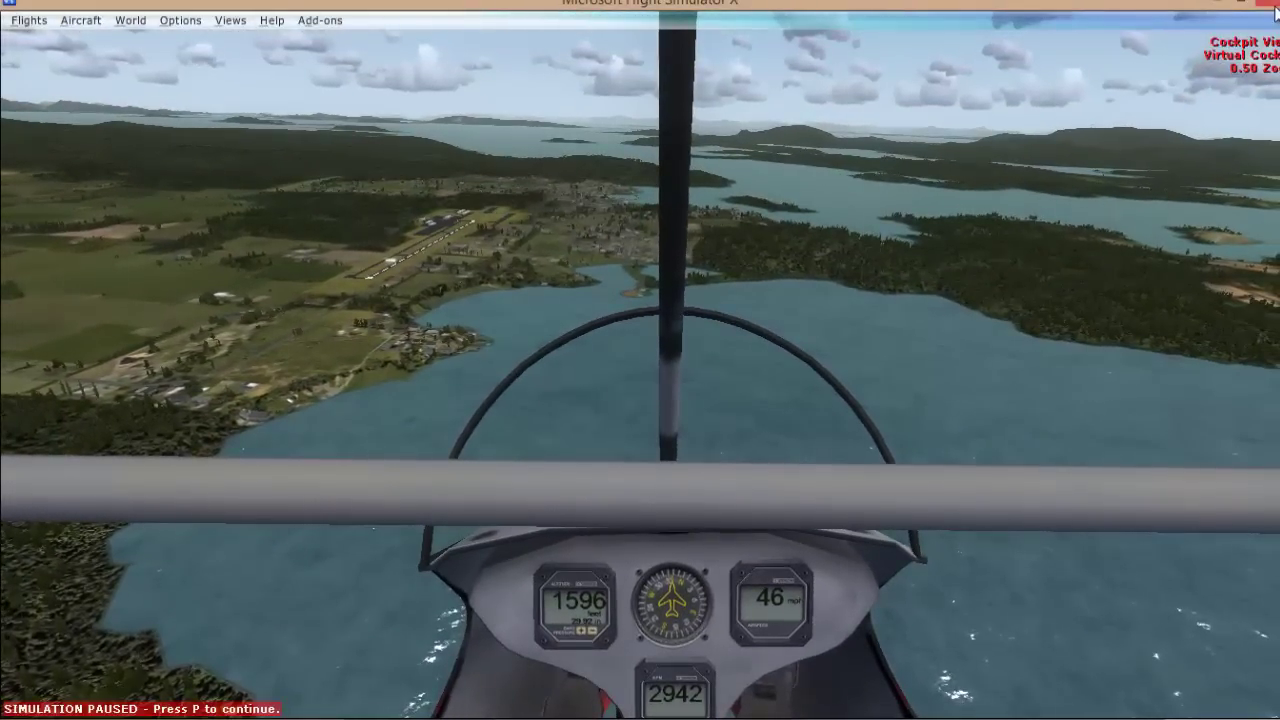
Exit Flight Simulator X to the Windows desktop
key("ctrl+c")
left_click(612, 411)
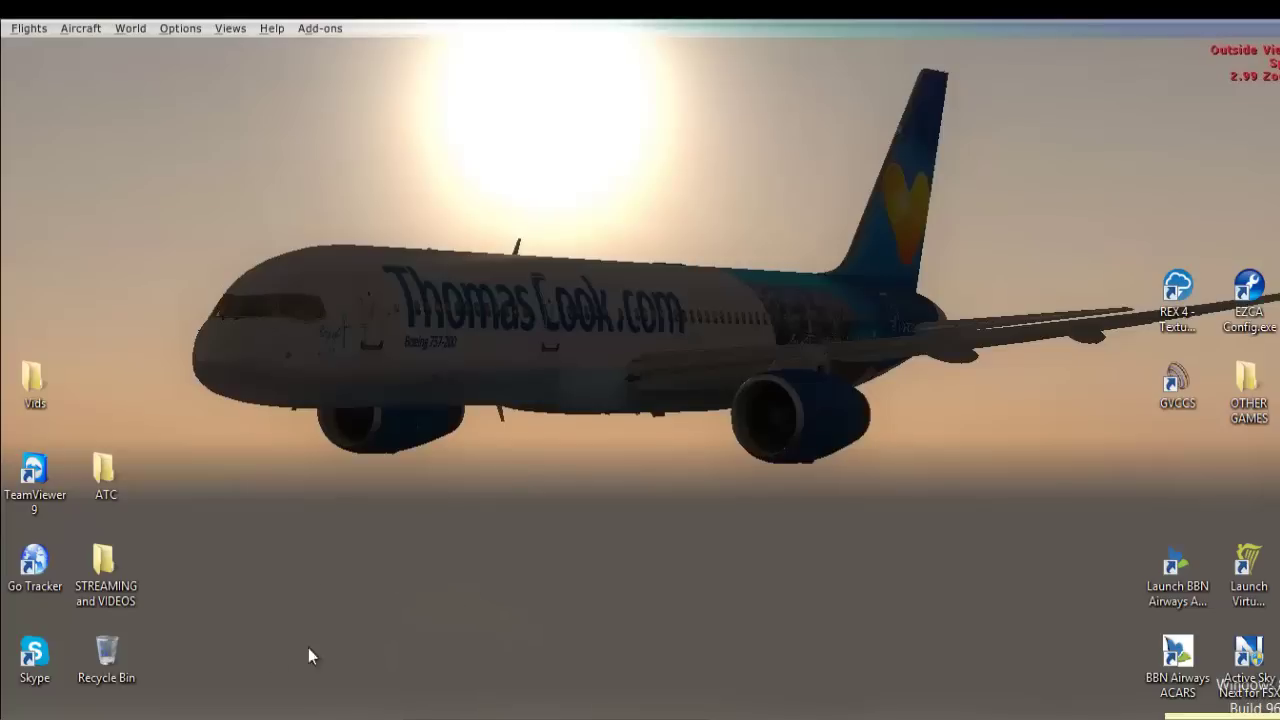
Search Windows for "advan", open the advanced system settings and move the System Properties window to the middle of the desktop
key("super")
left_click(1232, 118)
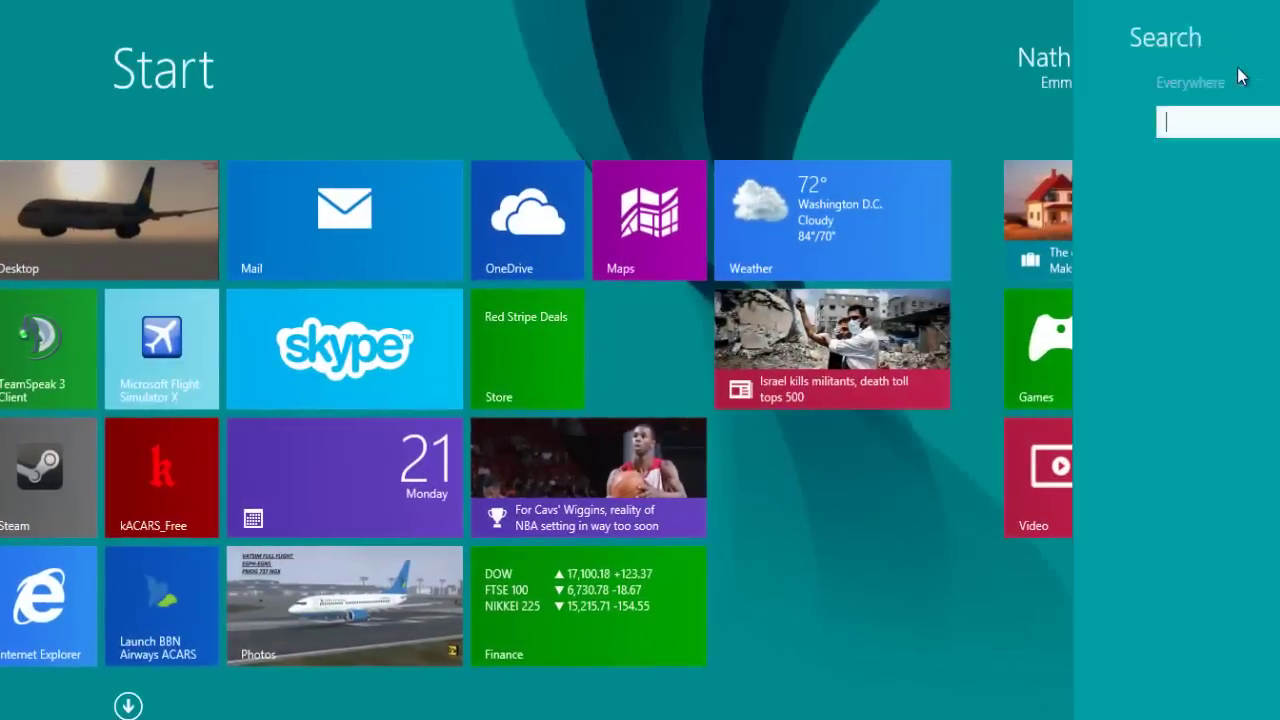
type("adva")
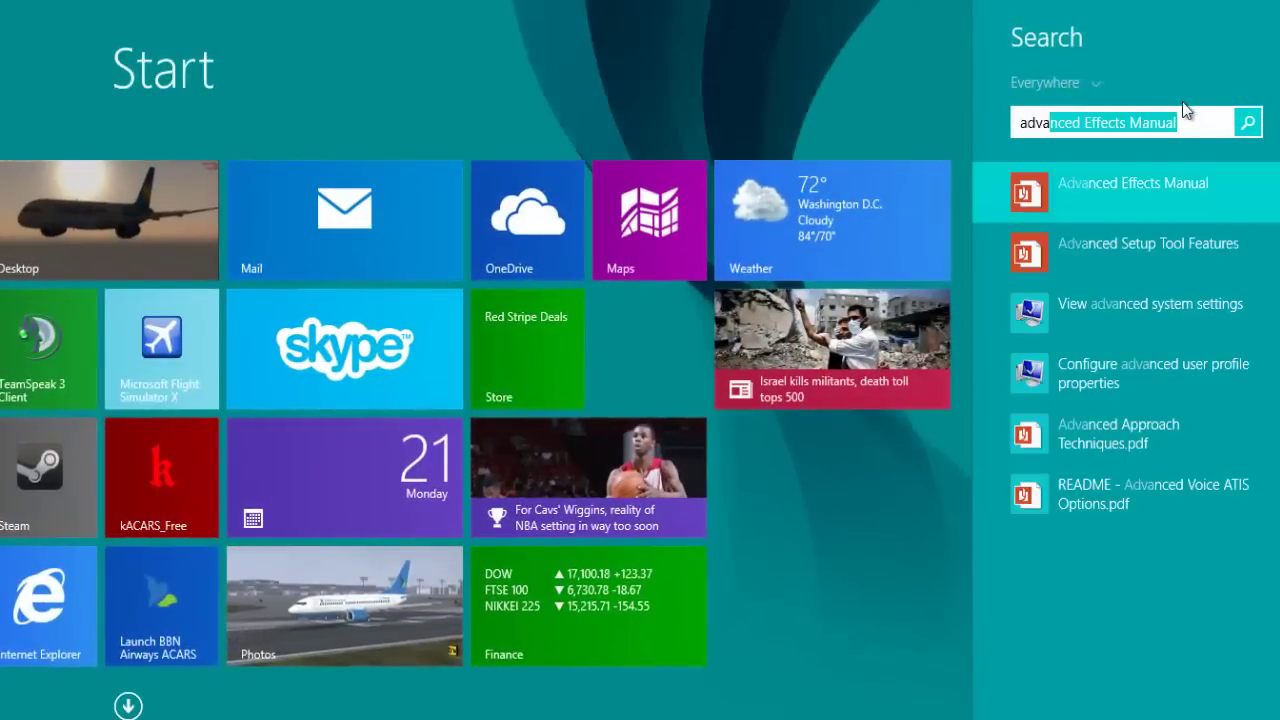
type("n")
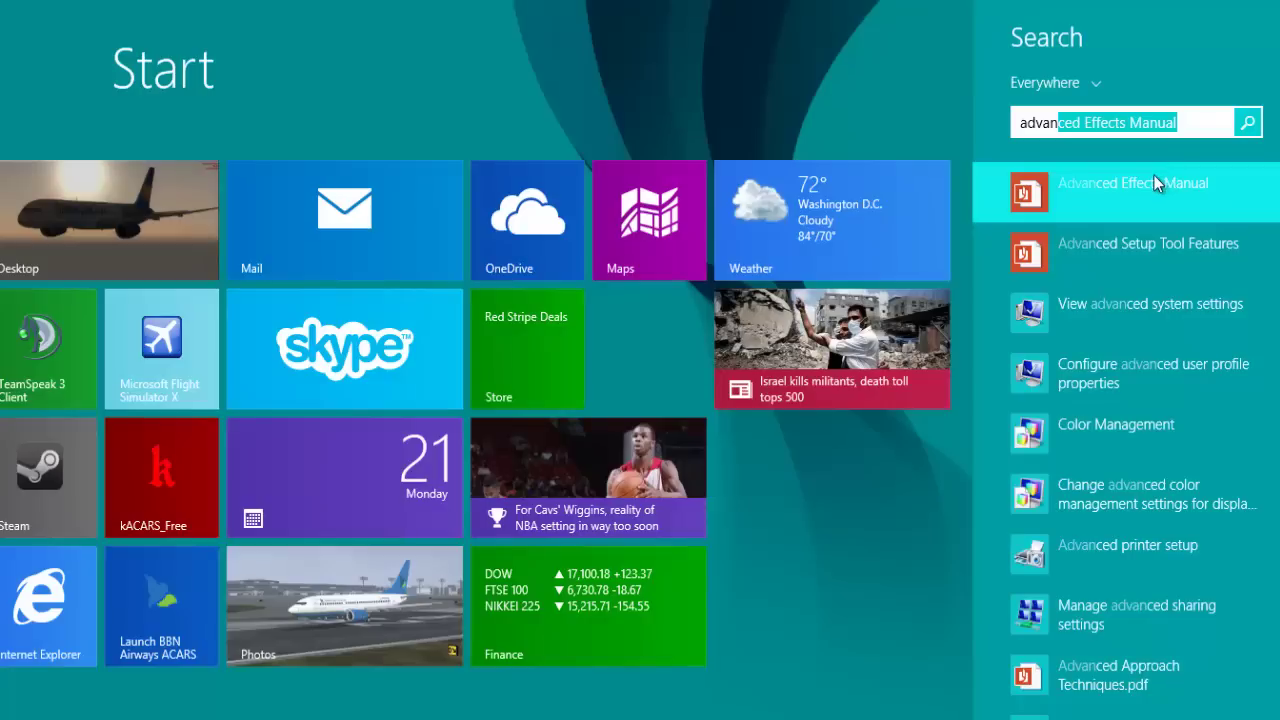
left_click(1172, 314)
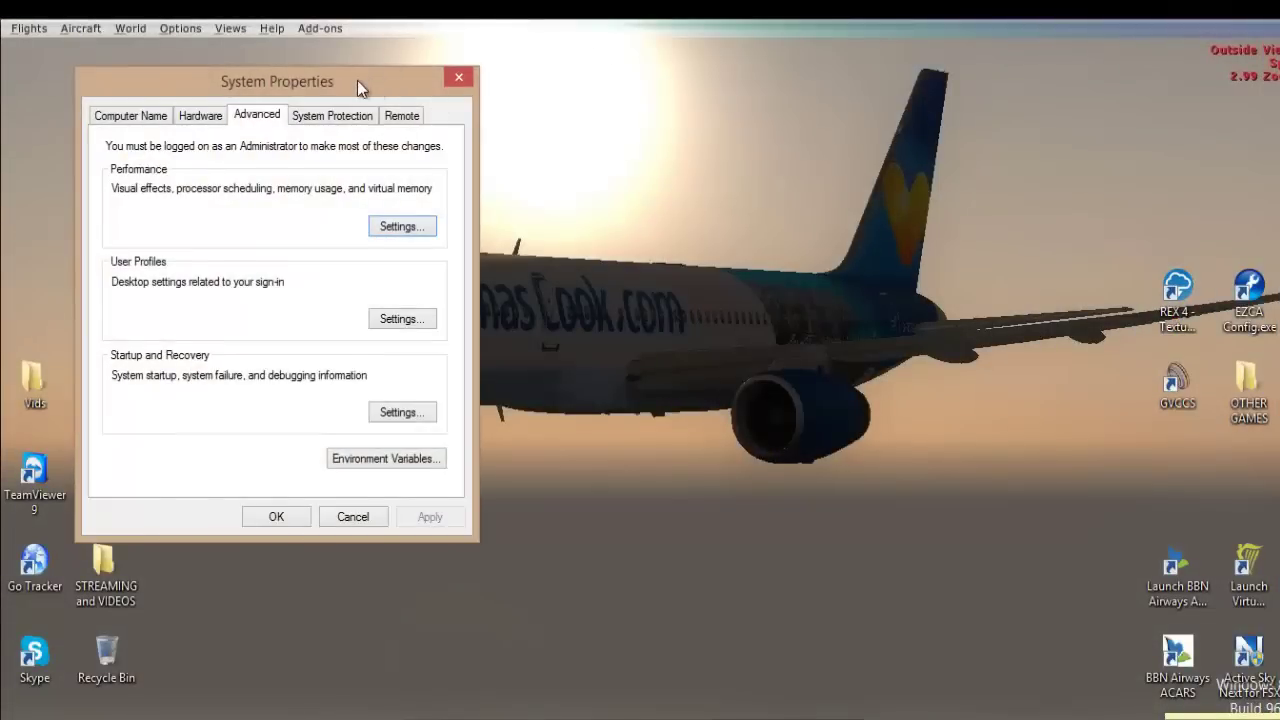
left_click_drag(357, 80, 739, 97)
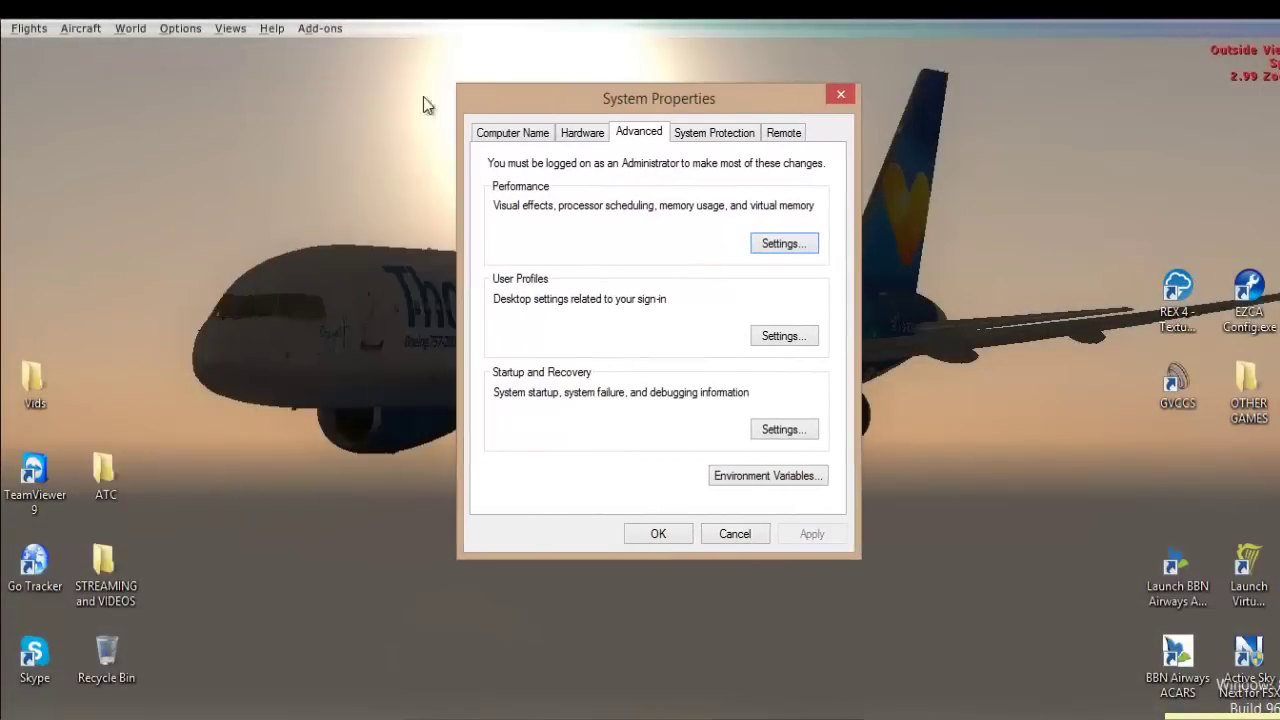
left_click_drag(619, 106, 851, 94)
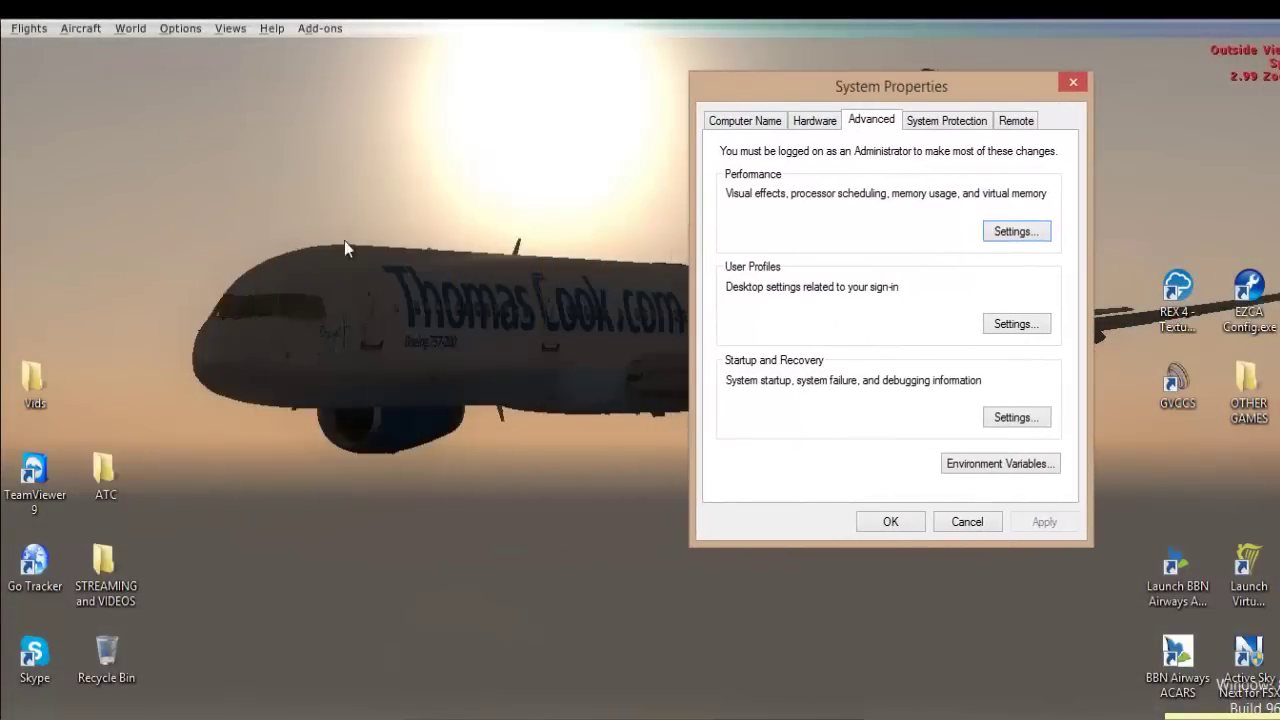
left_click(344, 243)
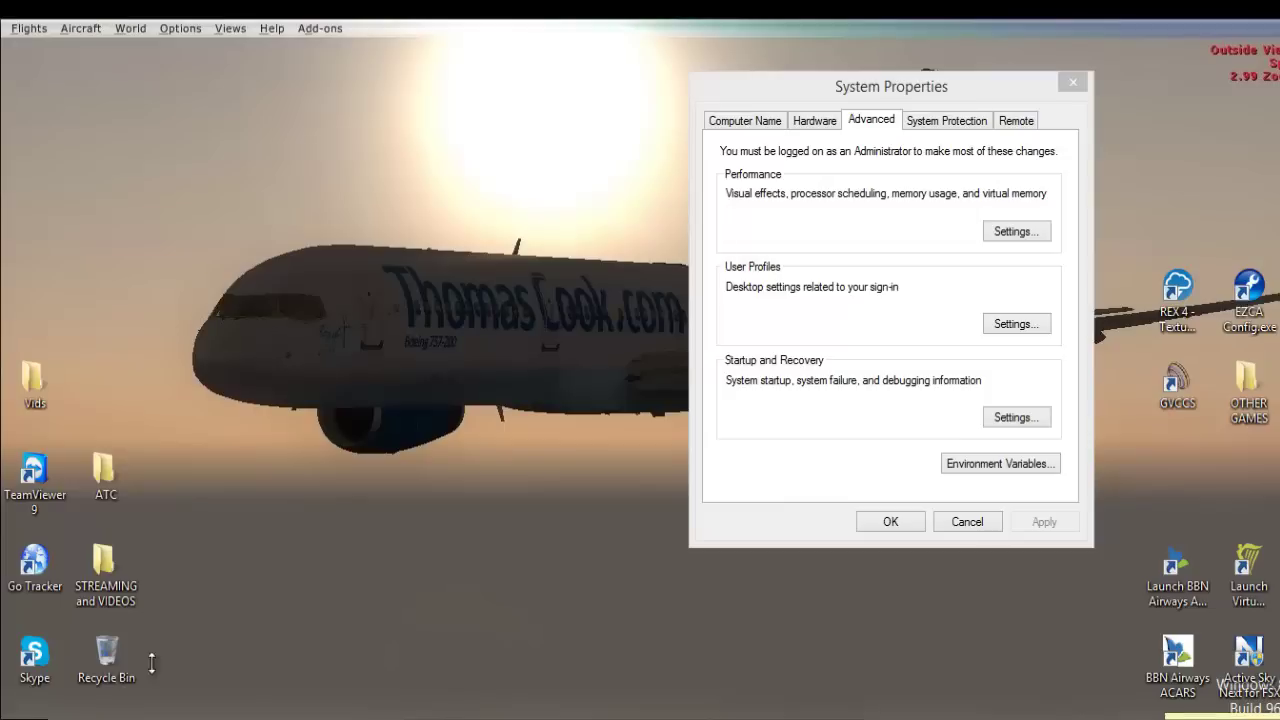
left_click(862, 113)
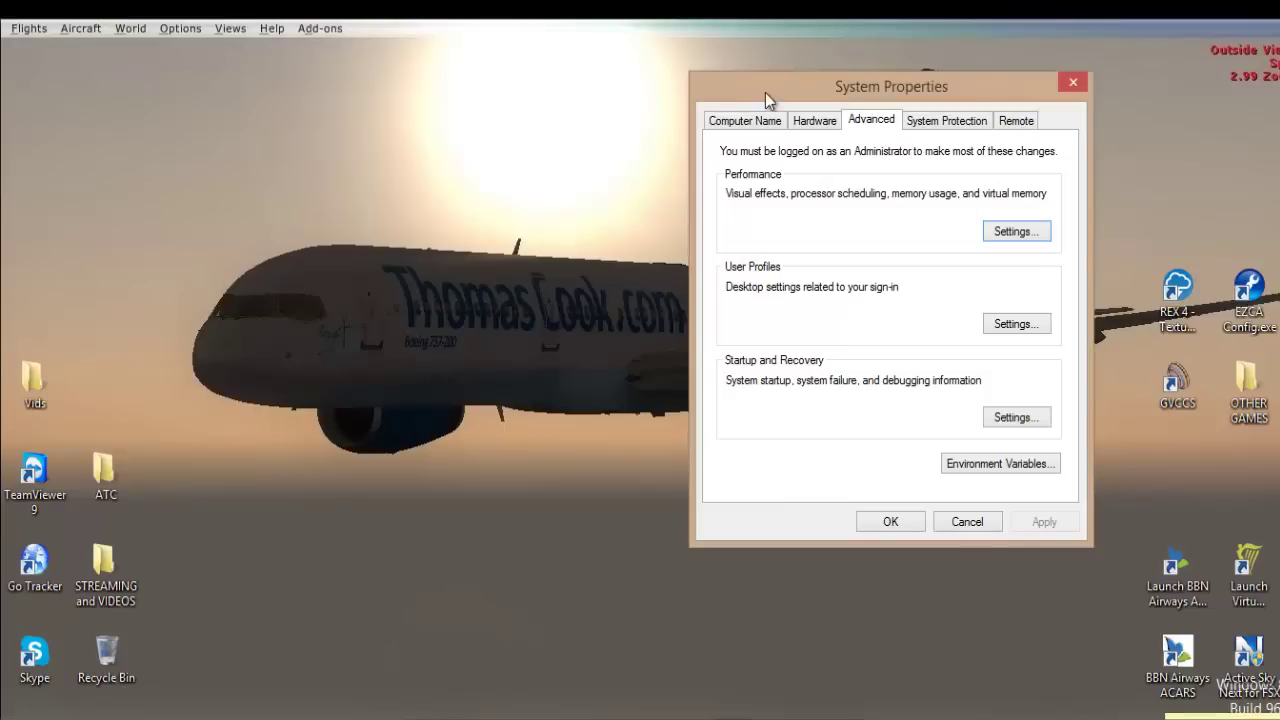
left_click_drag(766, 90, 634, 92)
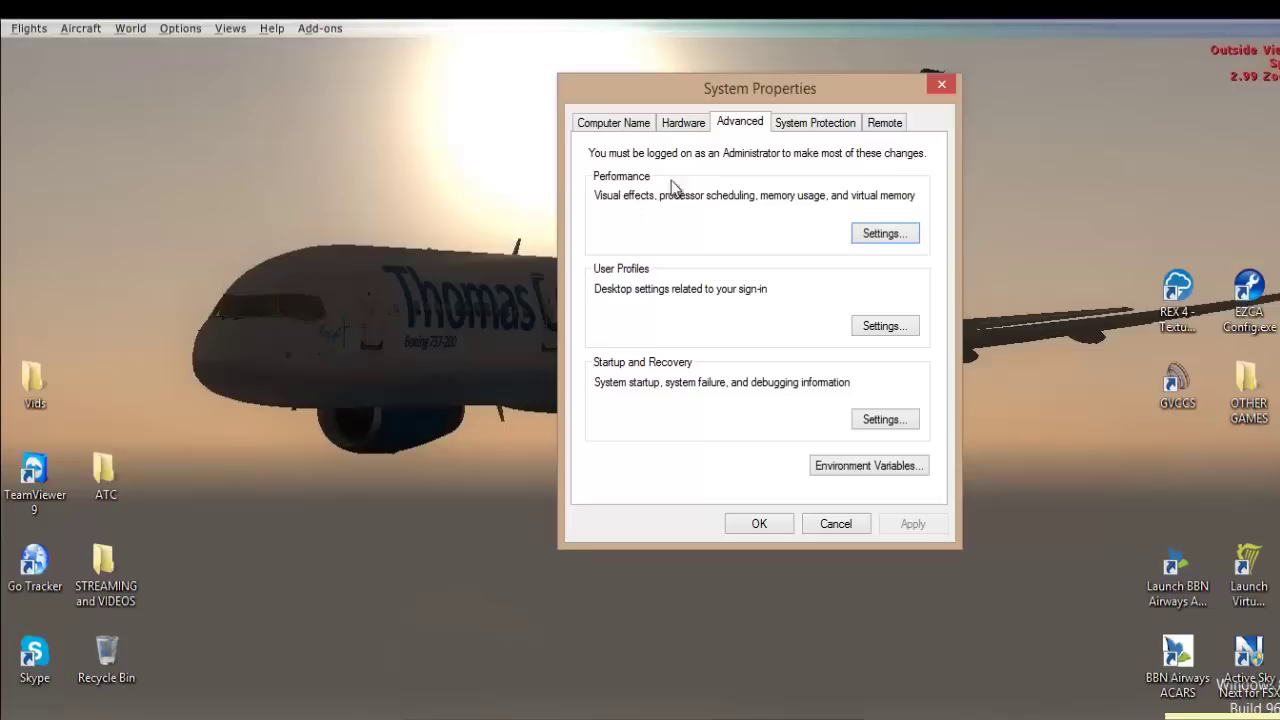
Open the advanced performance options and bring up the virtual memory settings
left_click(887, 240)
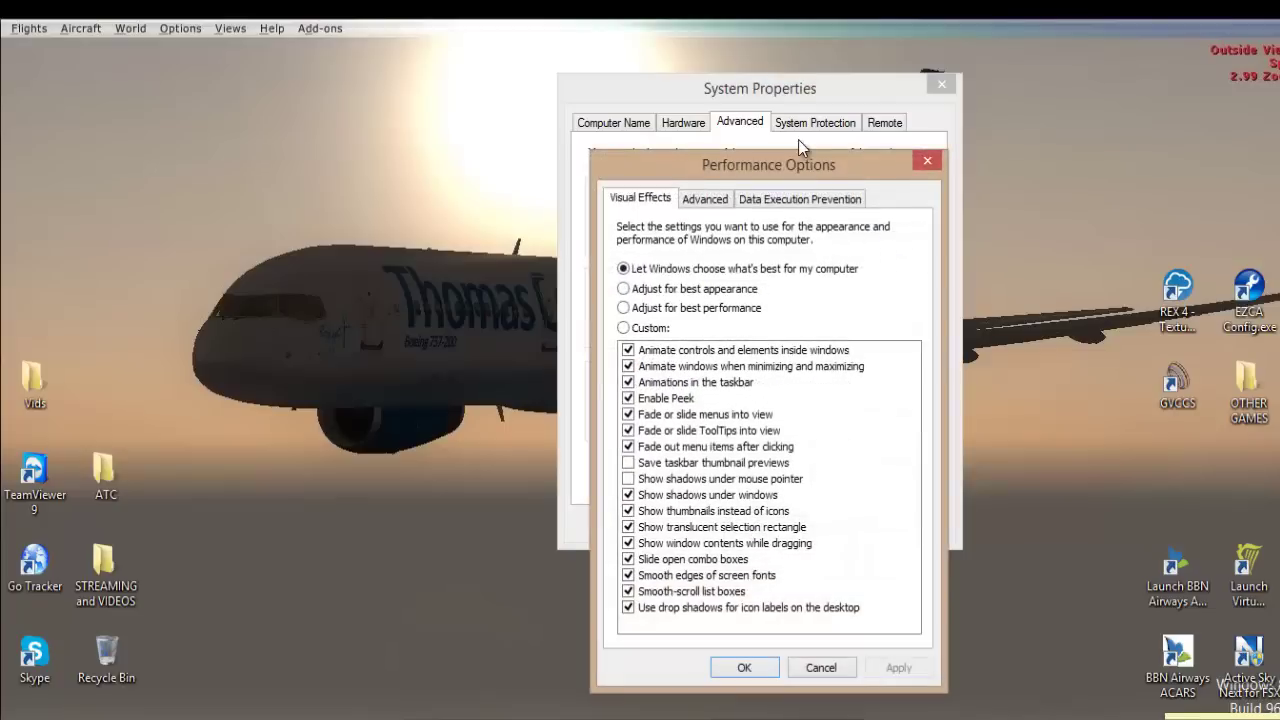
left_click_drag(790, 165, 802, 92)
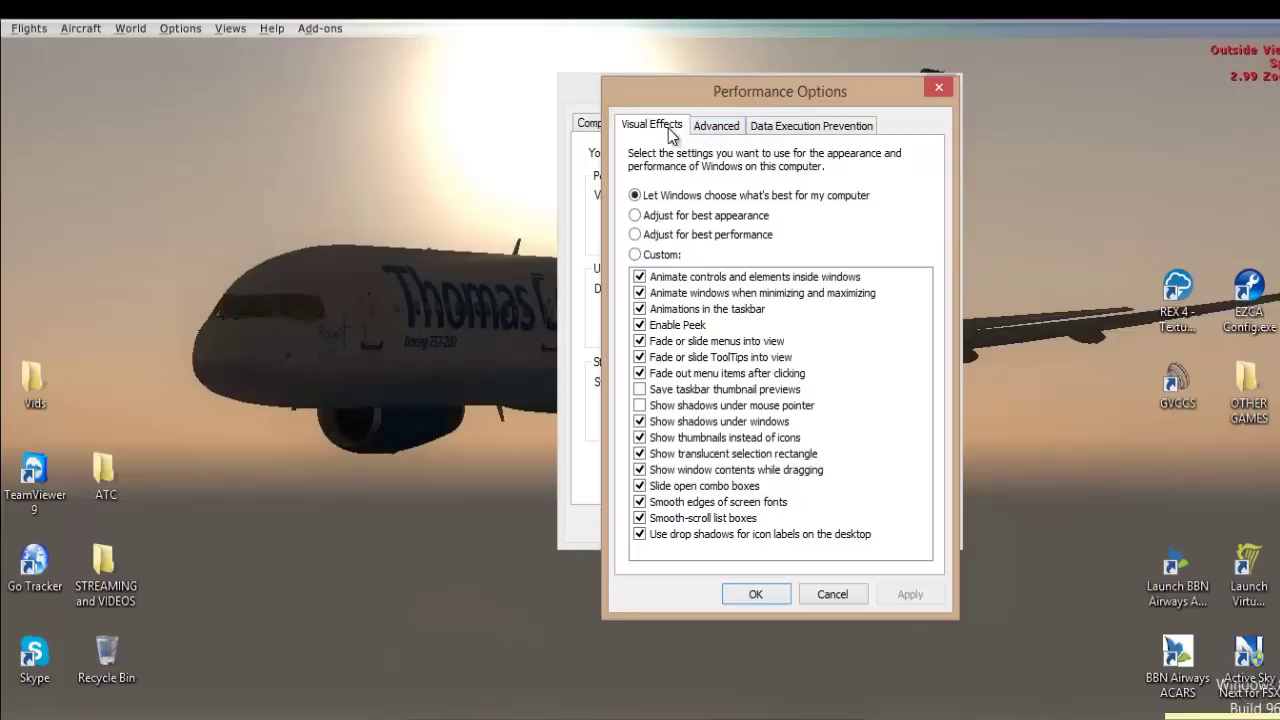
left_click(731, 135)
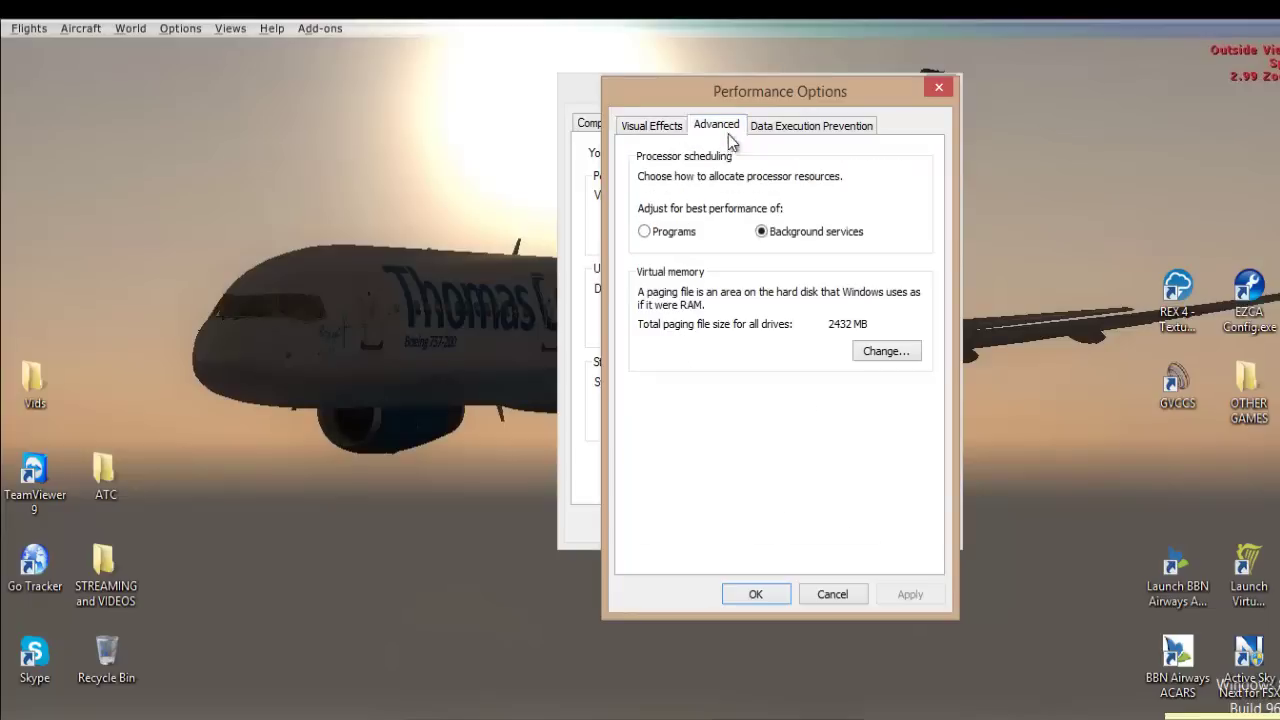
left_click(873, 356)
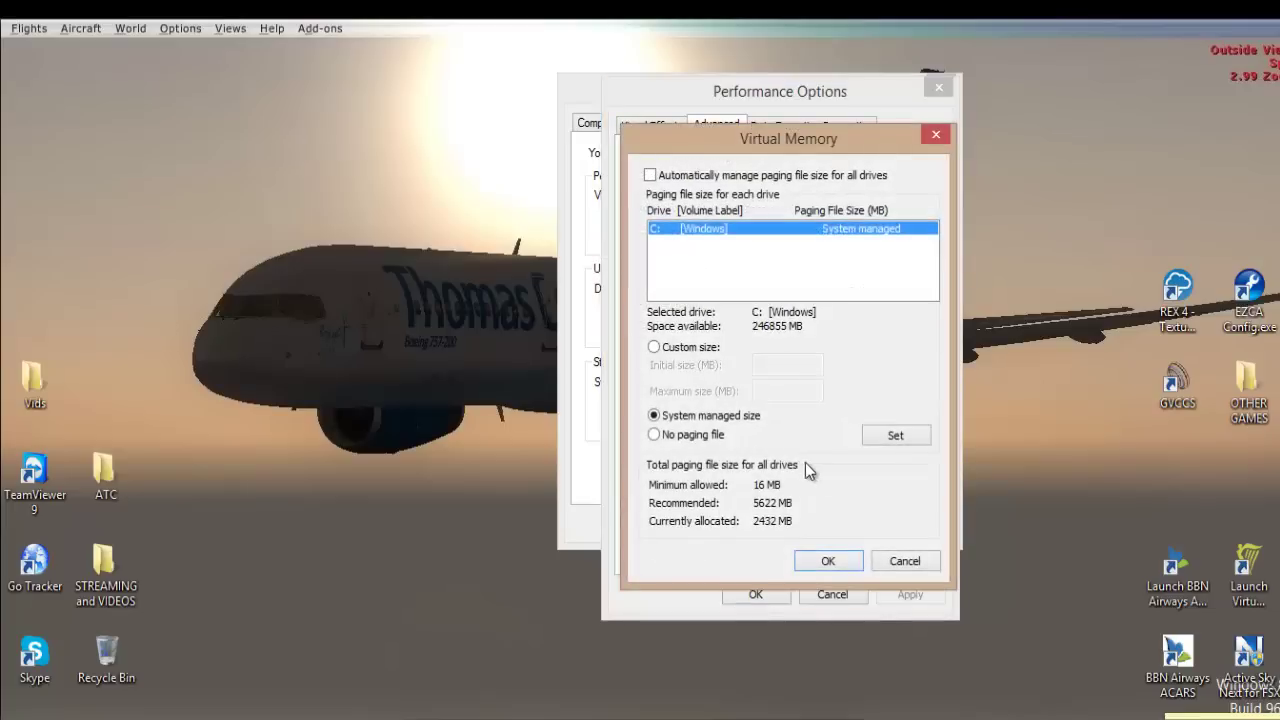
Give drive C: a custom paging file with an initial size of 5000 MB and a maximum size of 10000 MB, without automatic management
left_click(651, 177)
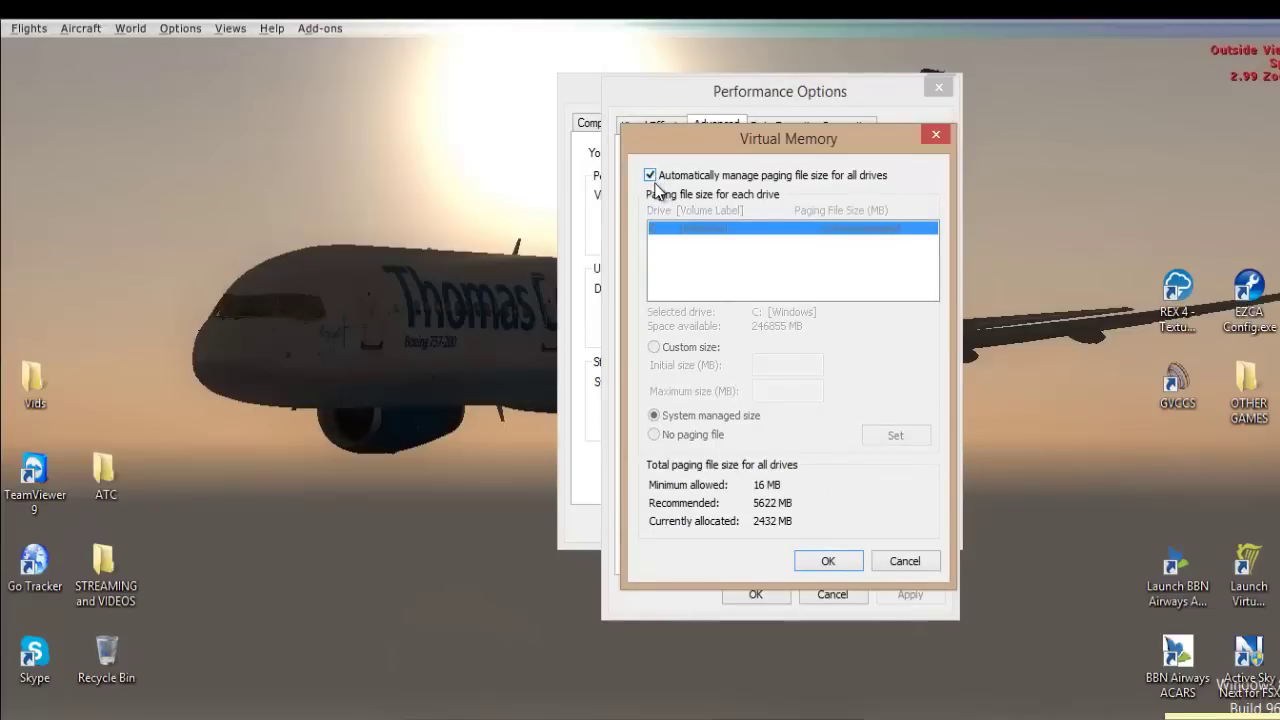
left_click(651, 176)
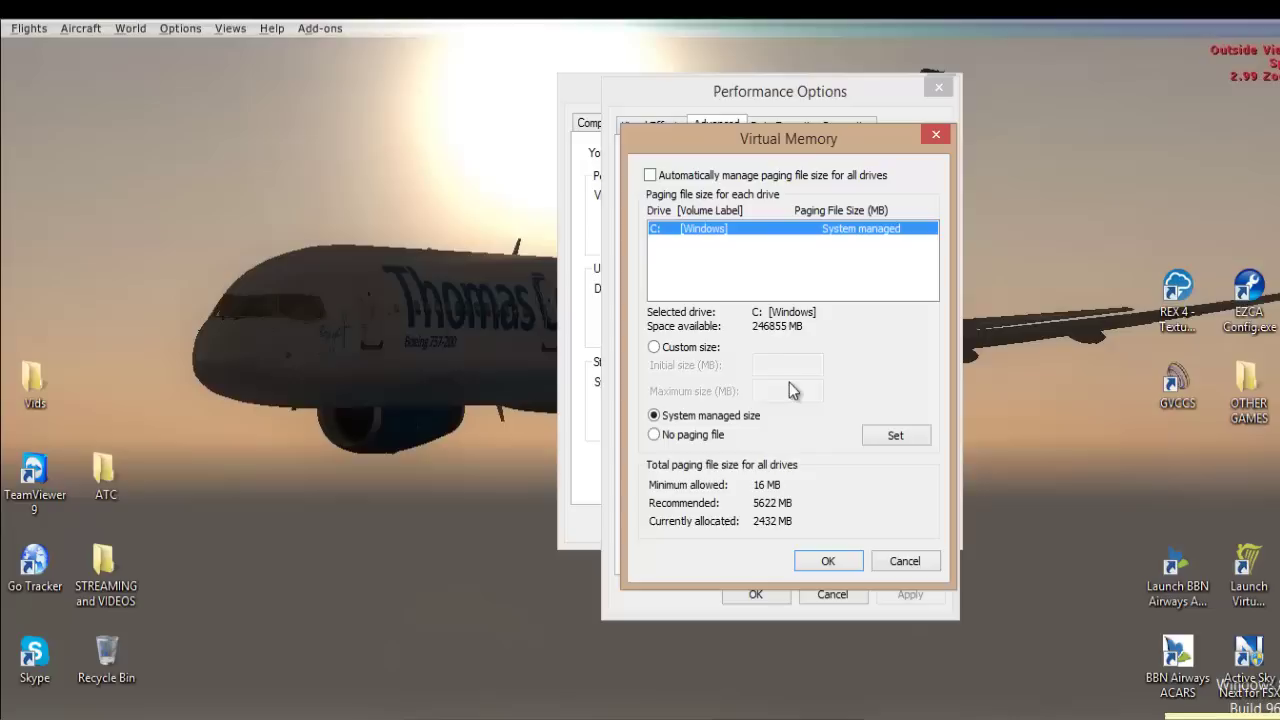
left_click(654, 348)
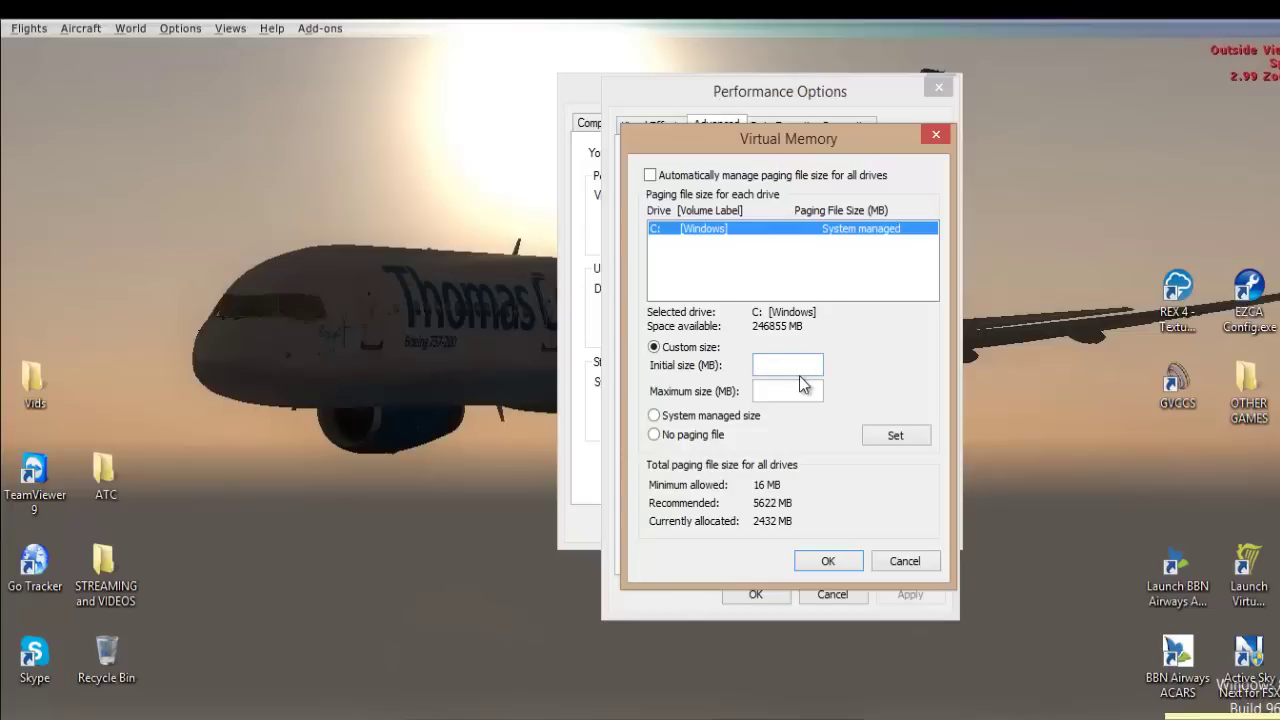
left_click(799, 370)
type("5000")
left_click(801, 394)
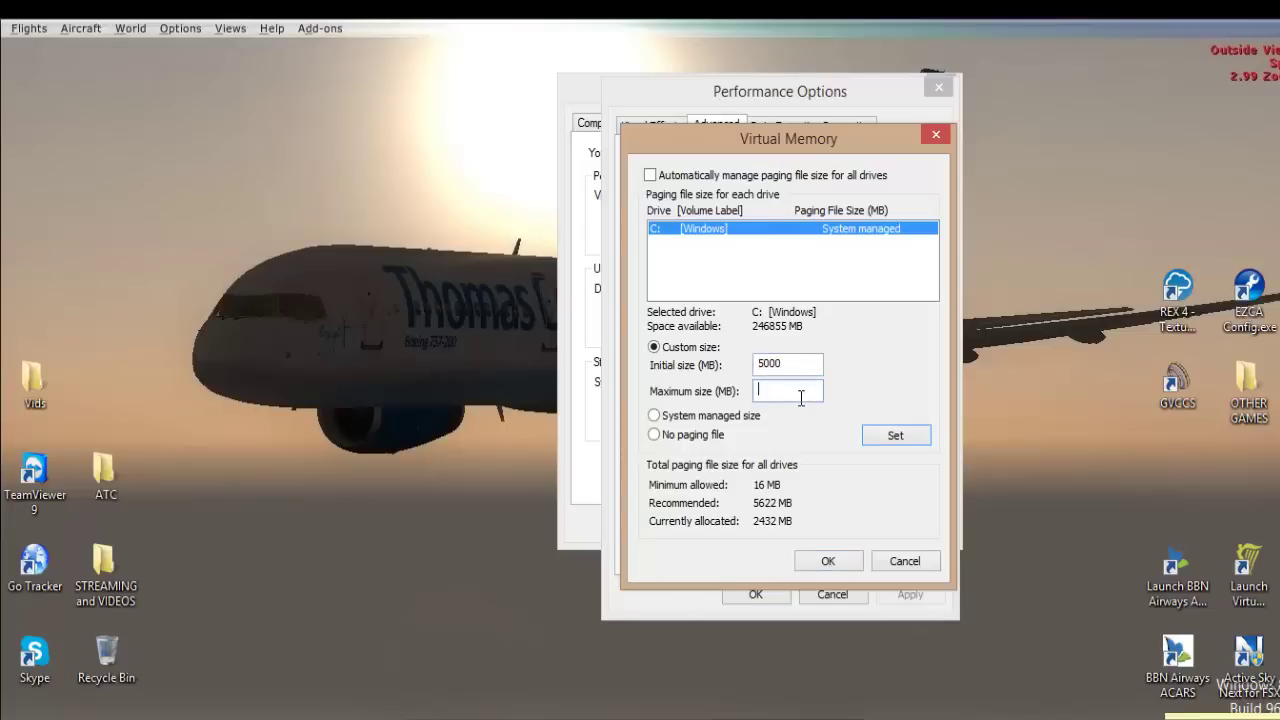
type("10000")
left_click(891, 440)
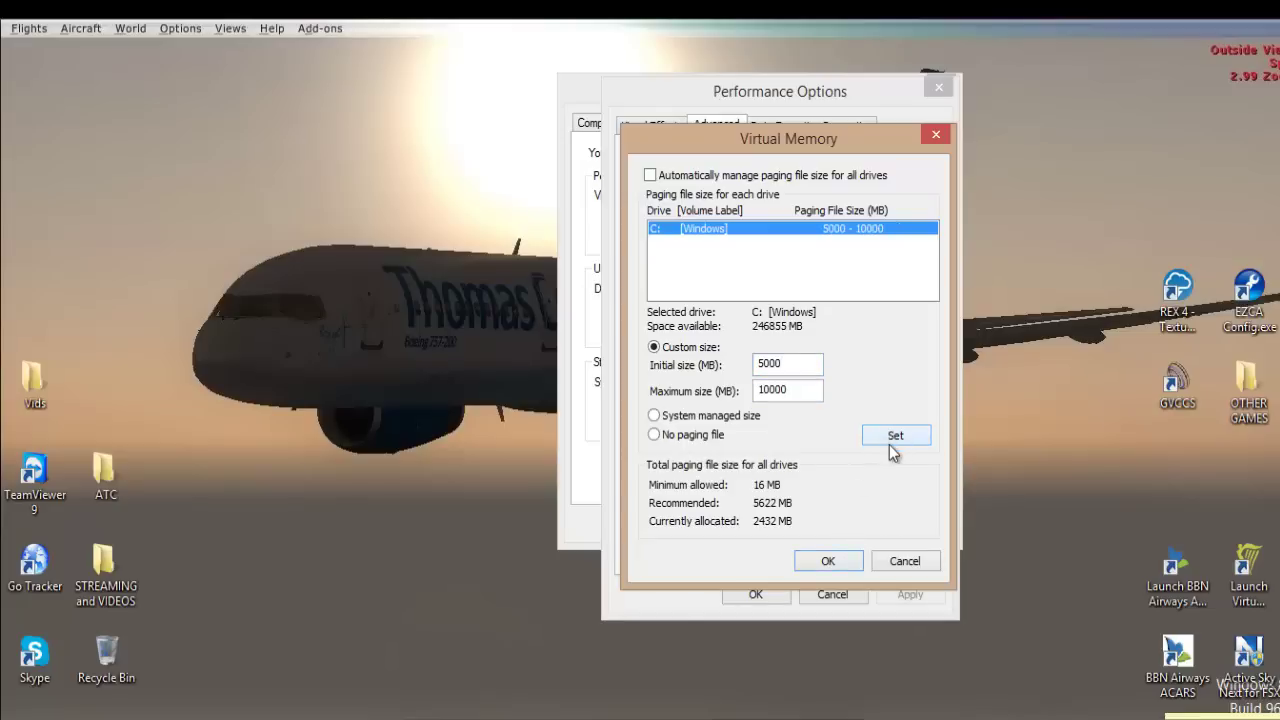
left_click(828, 562)
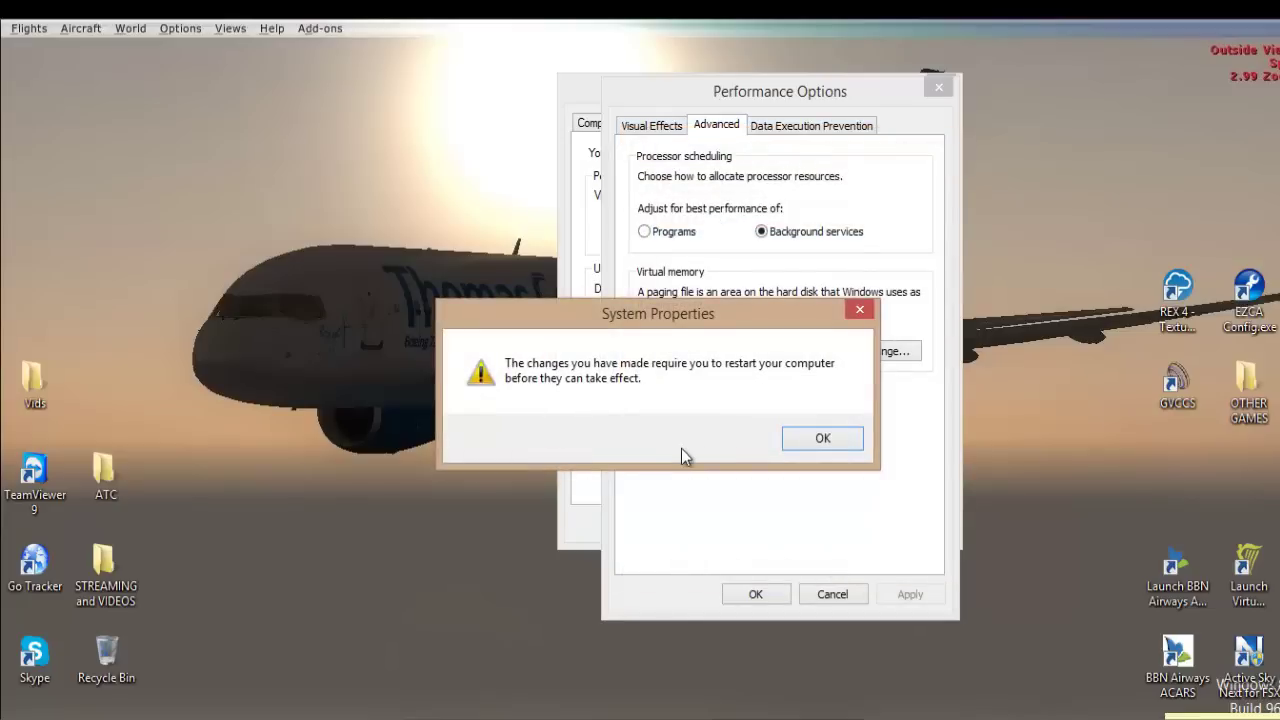
Acknowledge the restart notice, then apply and close the performance options
left_click_drag(672, 318, 167, 129)
left_click(412, 268)
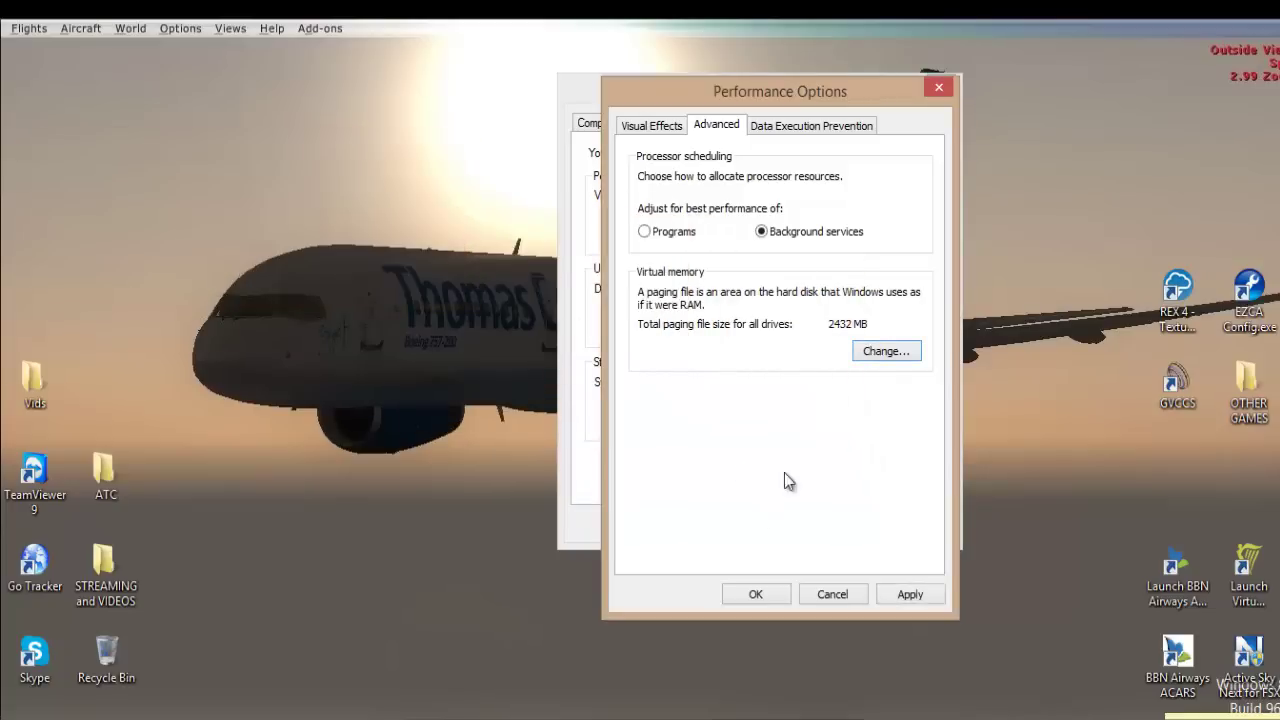
left_click(910, 595)
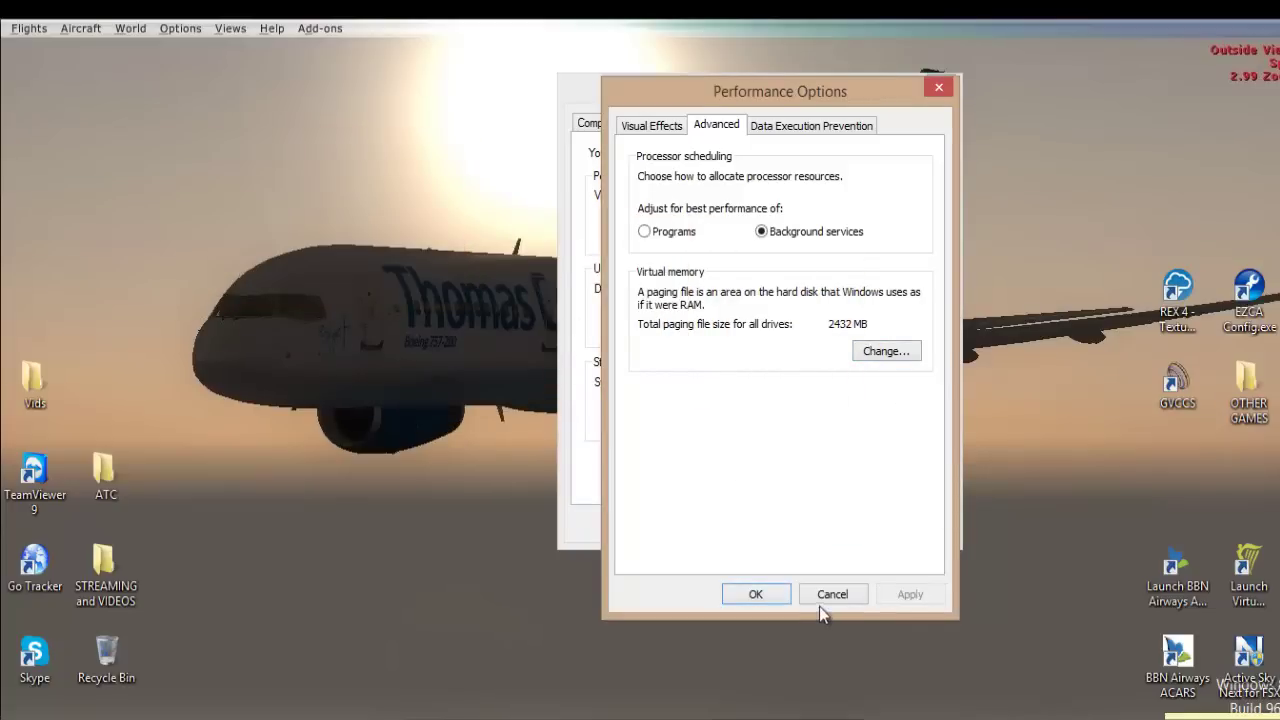
left_click(756, 594)
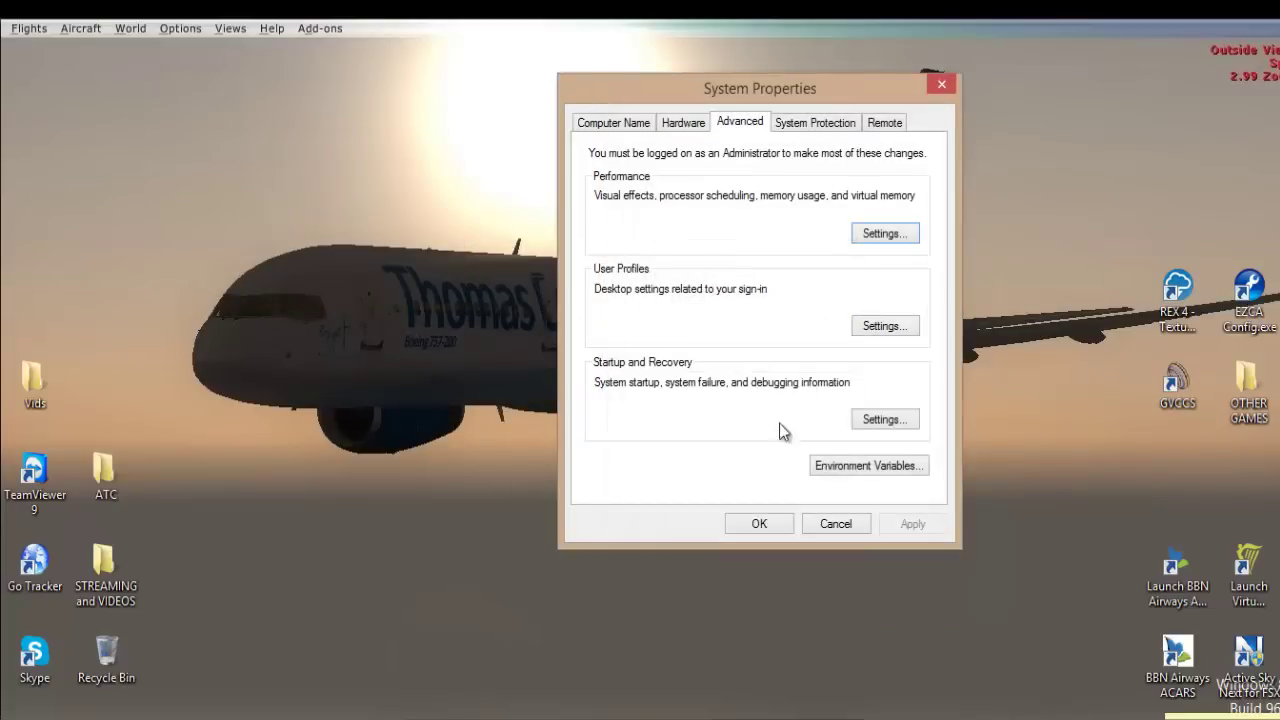
Reopen the virtual memory settings to check the custom paging file size of drive C:, and close them again
left_click(901, 235)
left_click(706, 199)
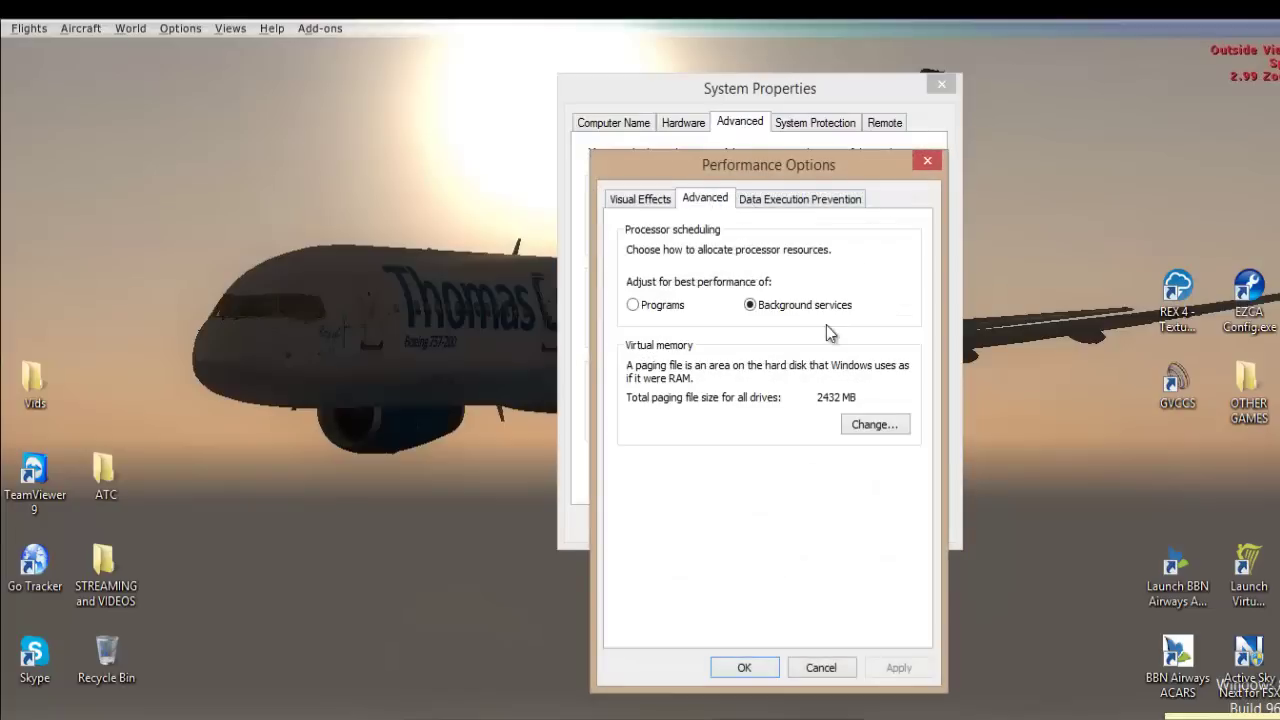
left_click(875, 424)
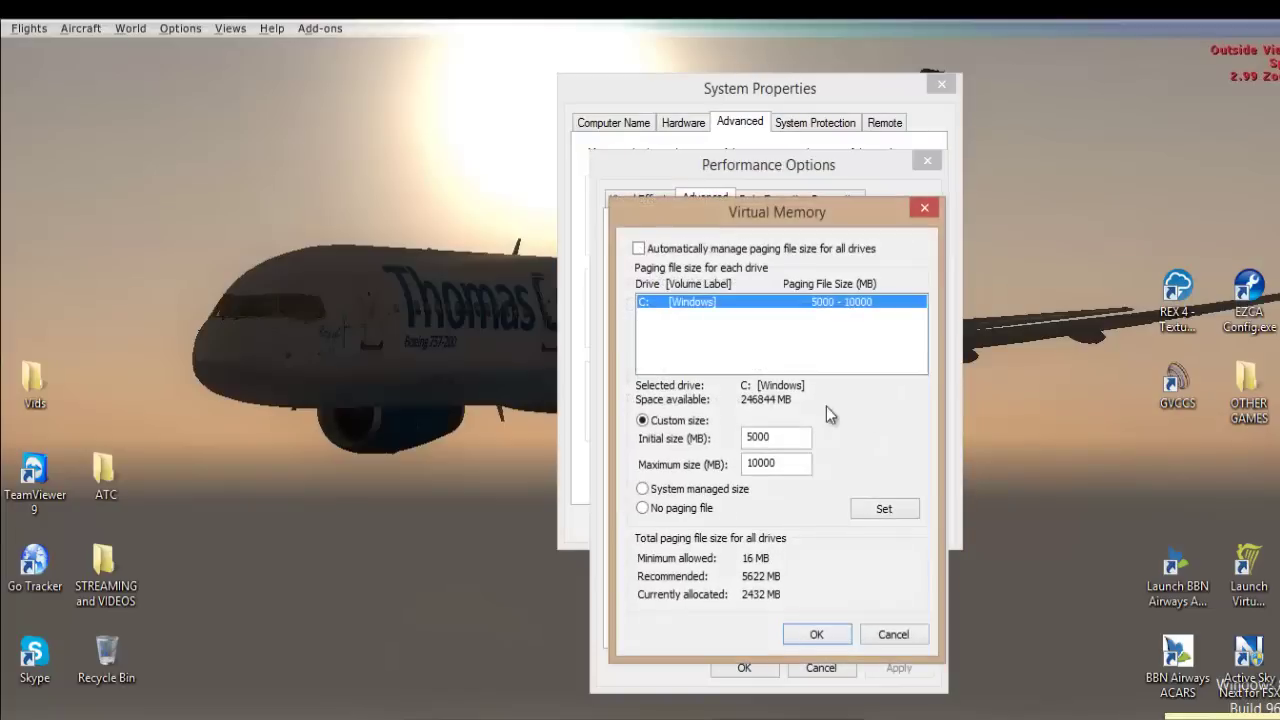
left_click(816, 634)
left_click(744, 667)
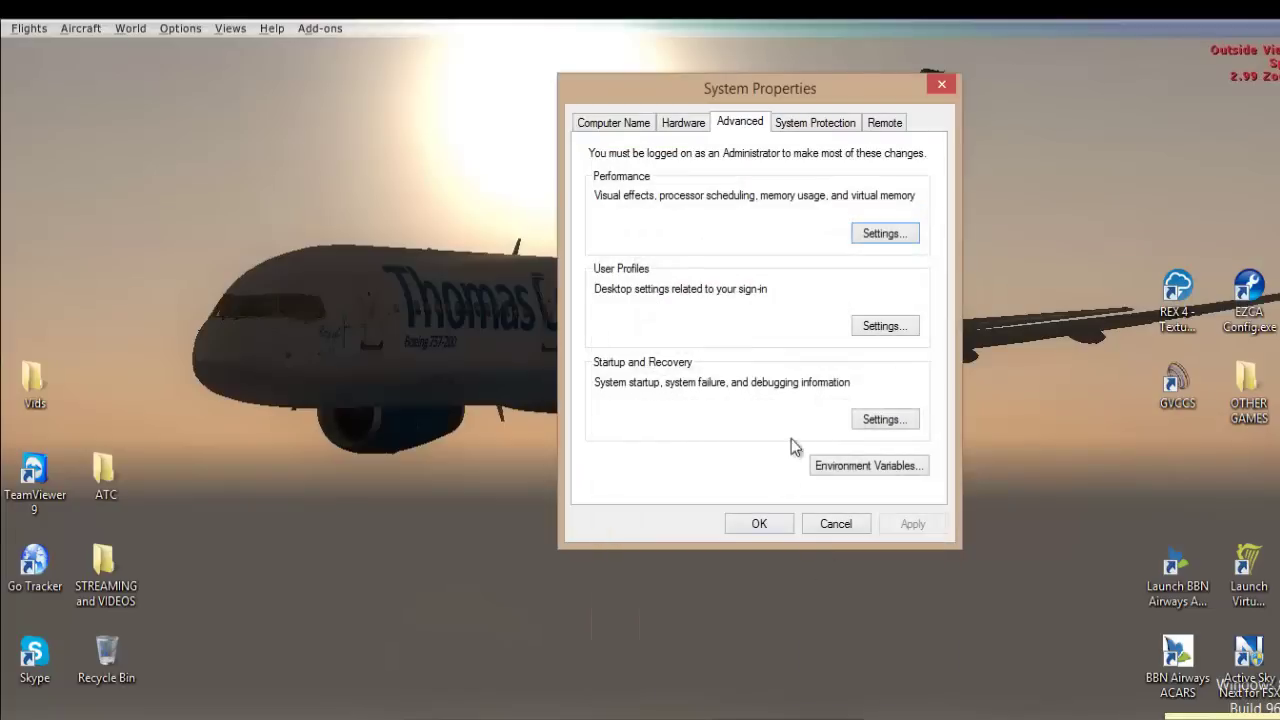
Confirm and close System Properties, and move the restart prompt higher on the desktop
left_click(789, 524)
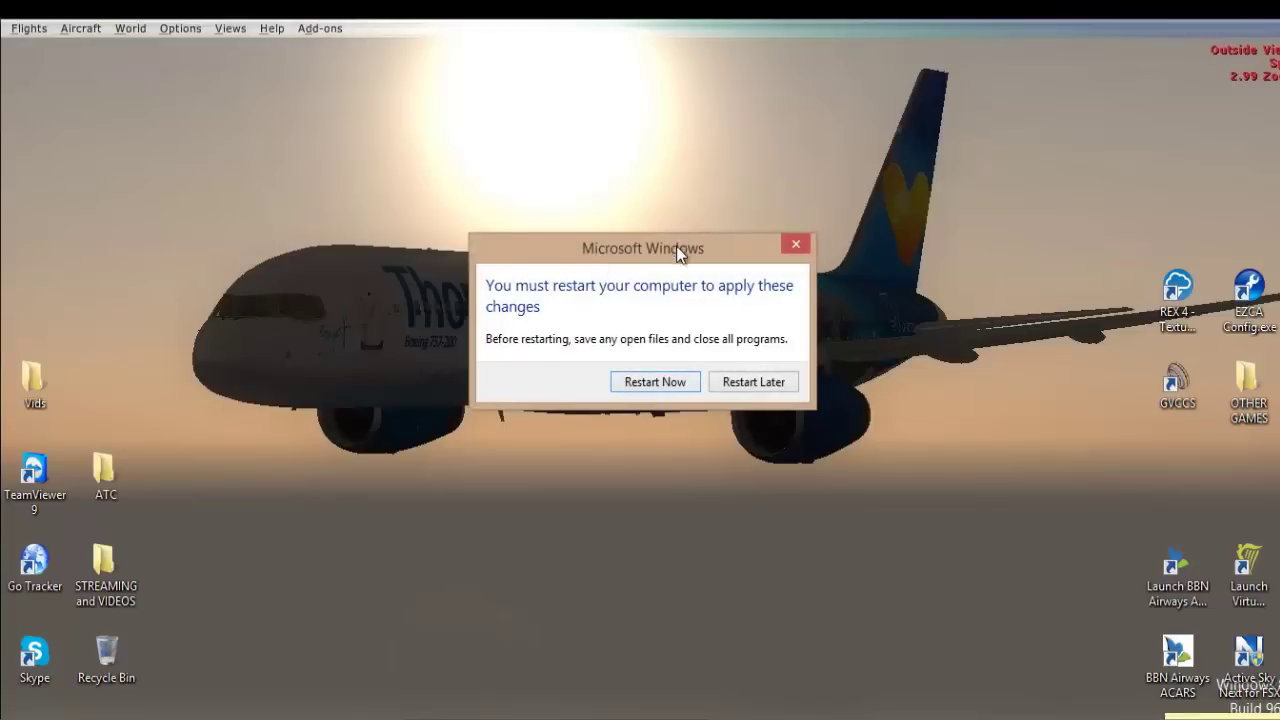
left_click_drag(676, 246, 693, 134)
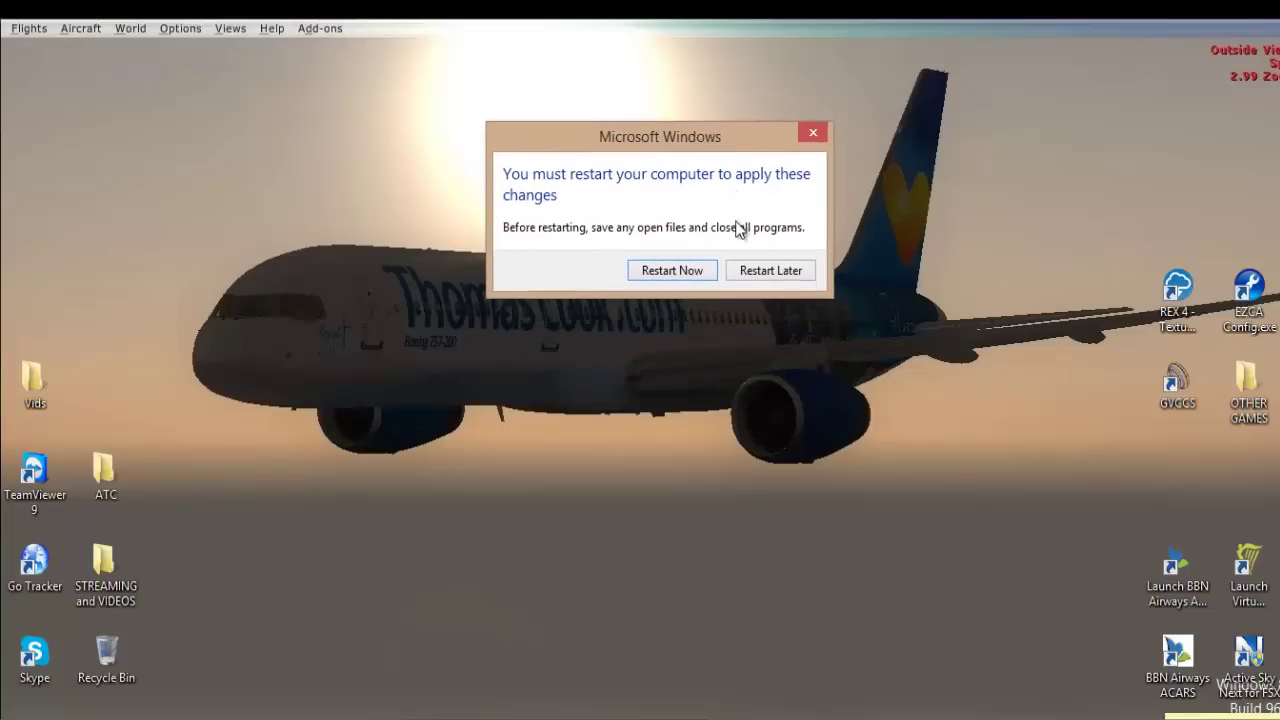